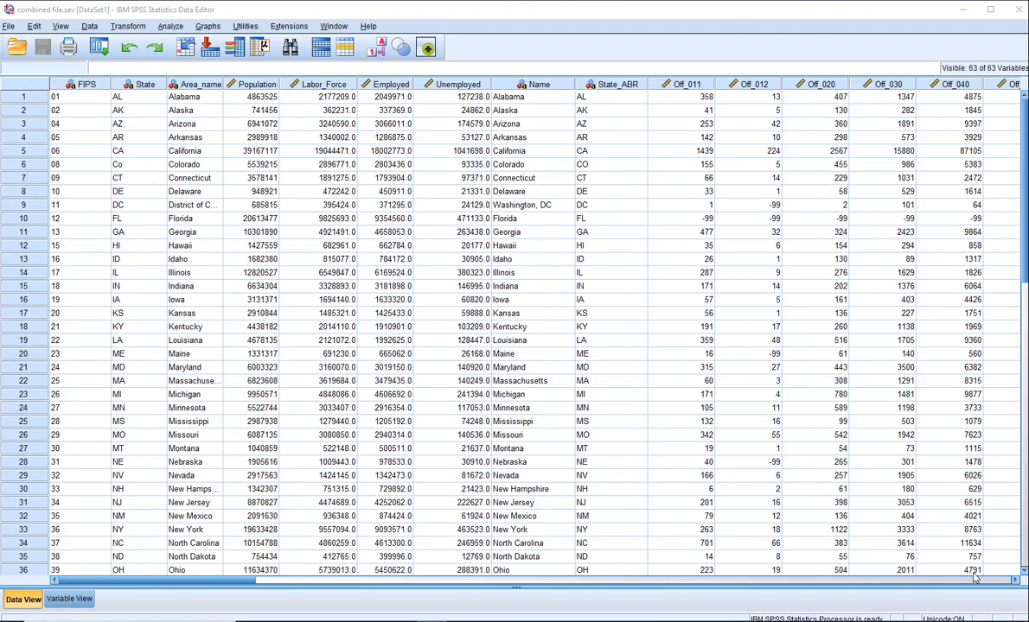
# Review the dataset's variable definitions from FIPS through Median_HH_Income
pyautogui.click(69, 599)
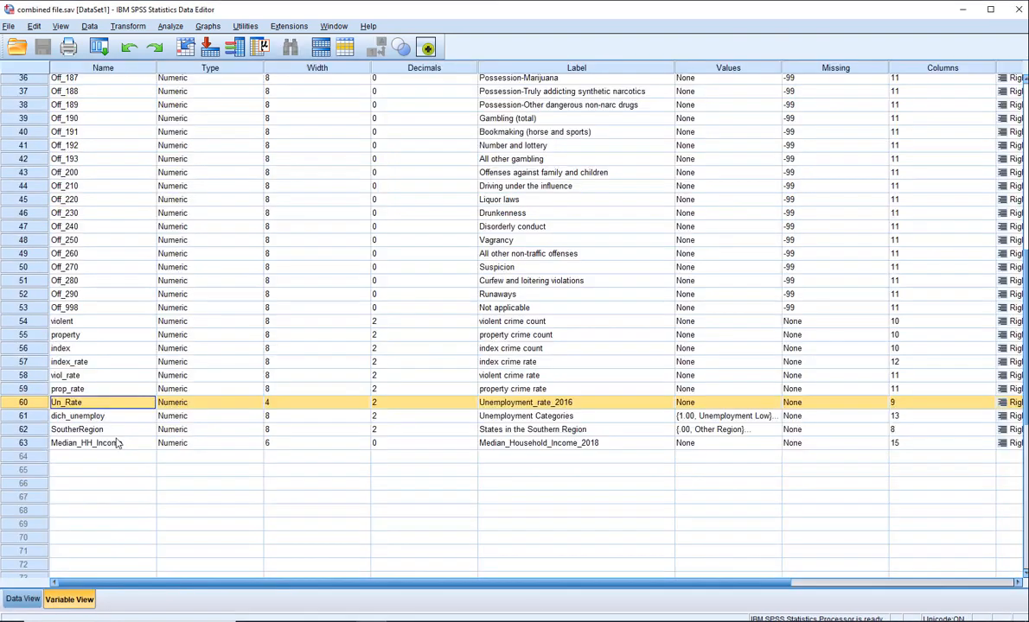
pyautogui.click(380, 361)
pyautogui.scroll(2, 519, 328)
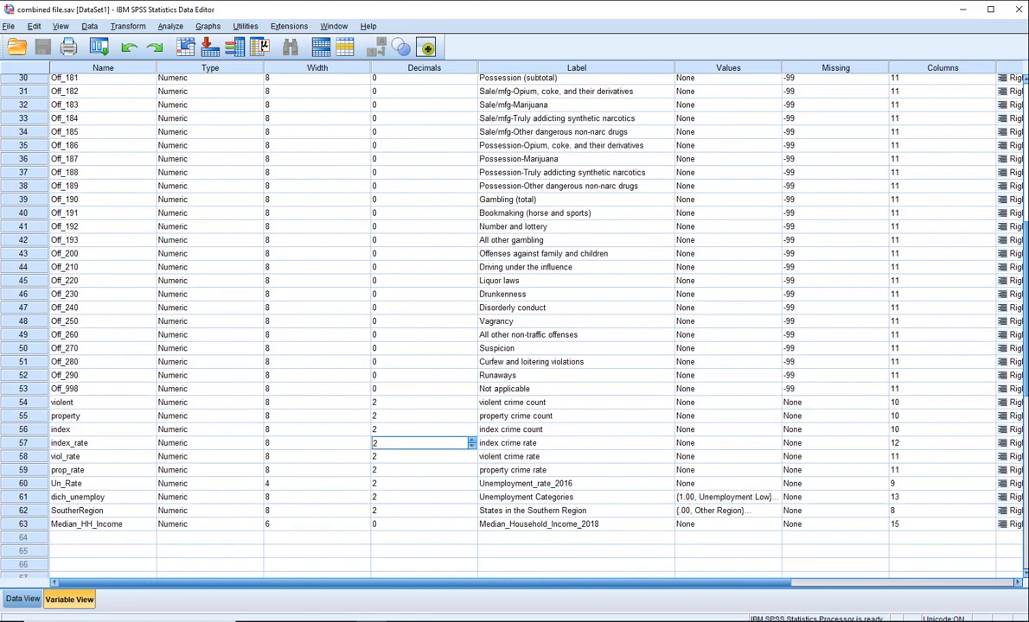
pyautogui.scroll(10, 416, 210)
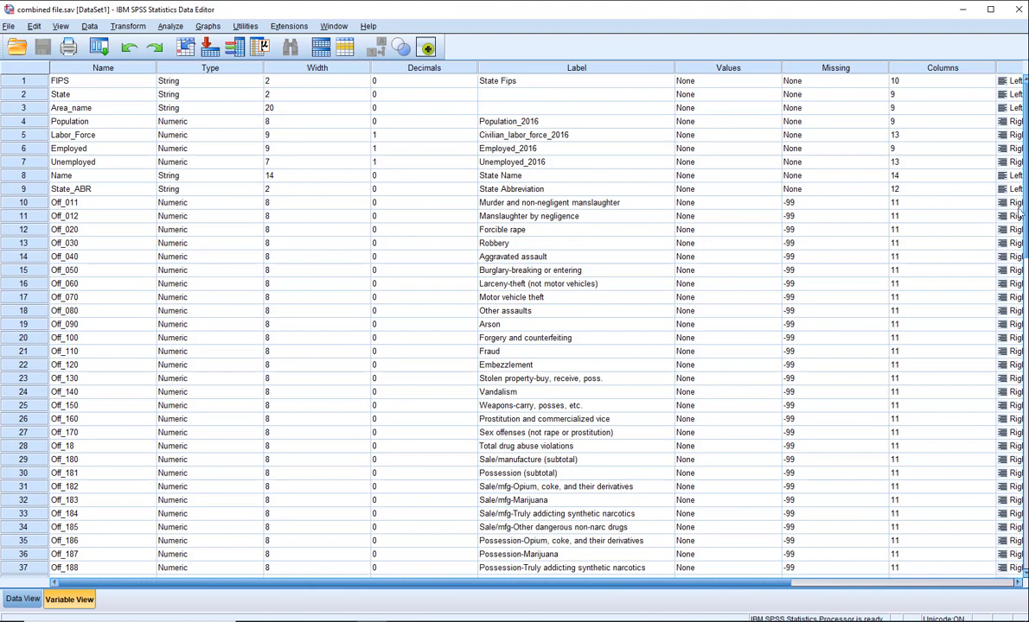
pyautogui.click(1019, 243)
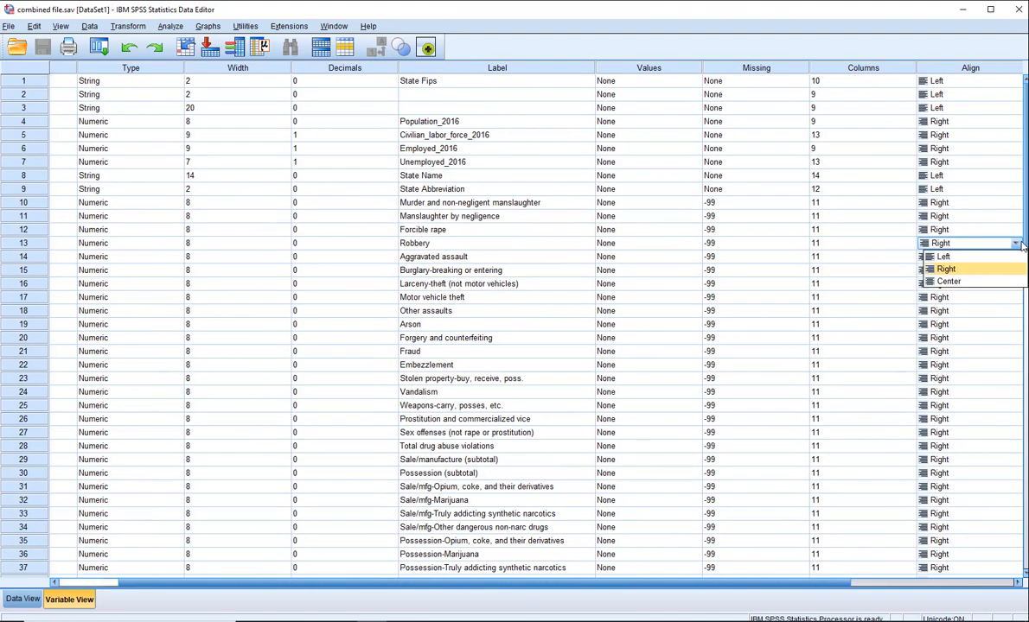
pyautogui.moveTo(1026, 230); pyautogui.dragTo(1026, 412)
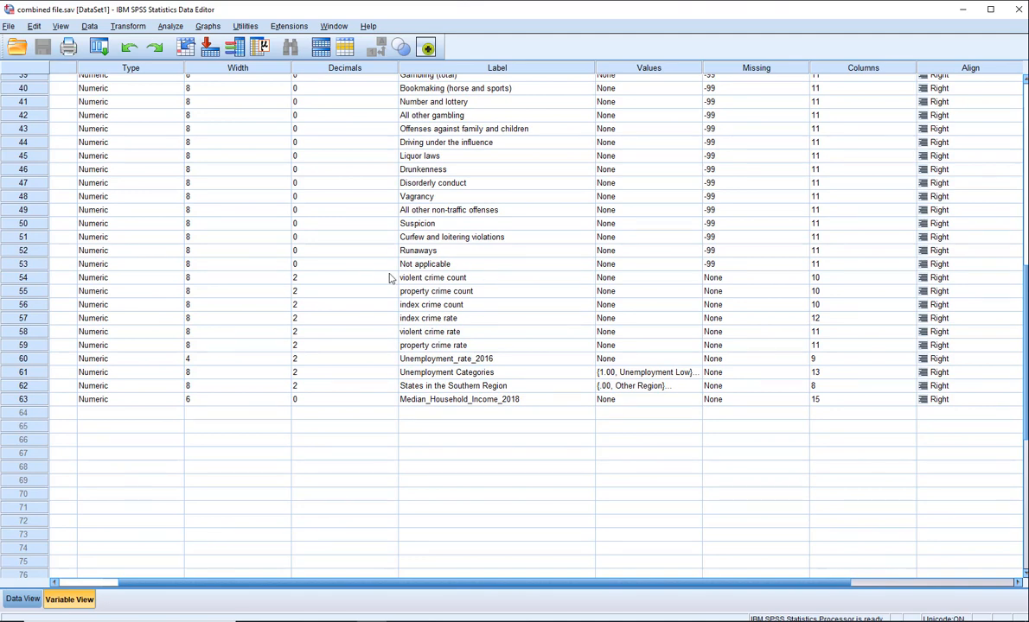
# Examine the crime count variables, the crime rate variables, Un_Rate and dich_unemploy by highlighting their rows
pyautogui.click(24, 277)
pyautogui.moveTo(25, 278); pyautogui.dragTo(39, 302)
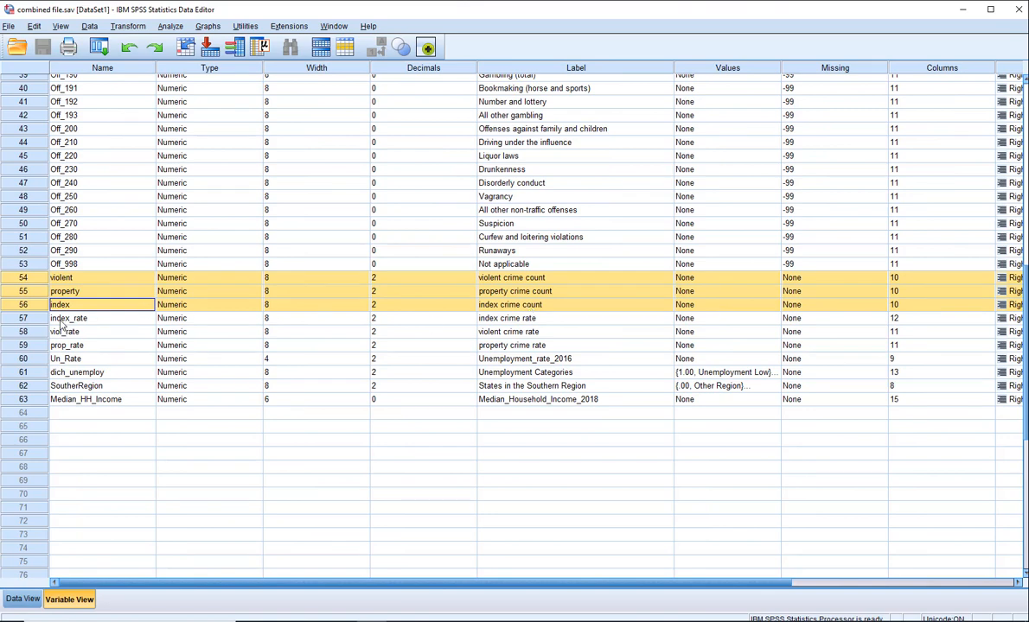
pyautogui.moveTo(43, 318); pyautogui.dragTo(54, 351)
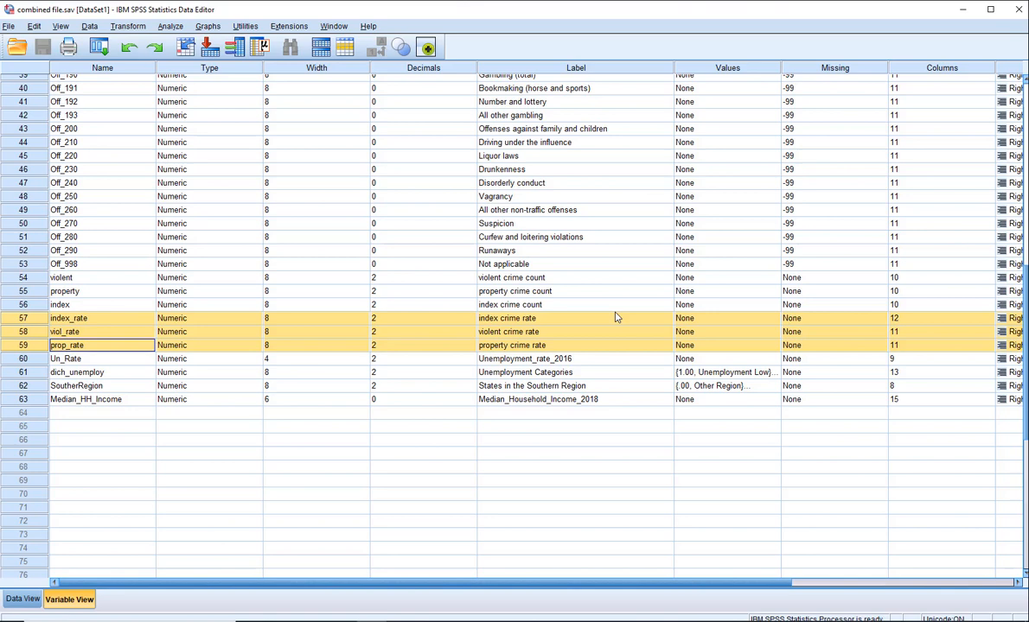
pyautogui.click(33, 361)
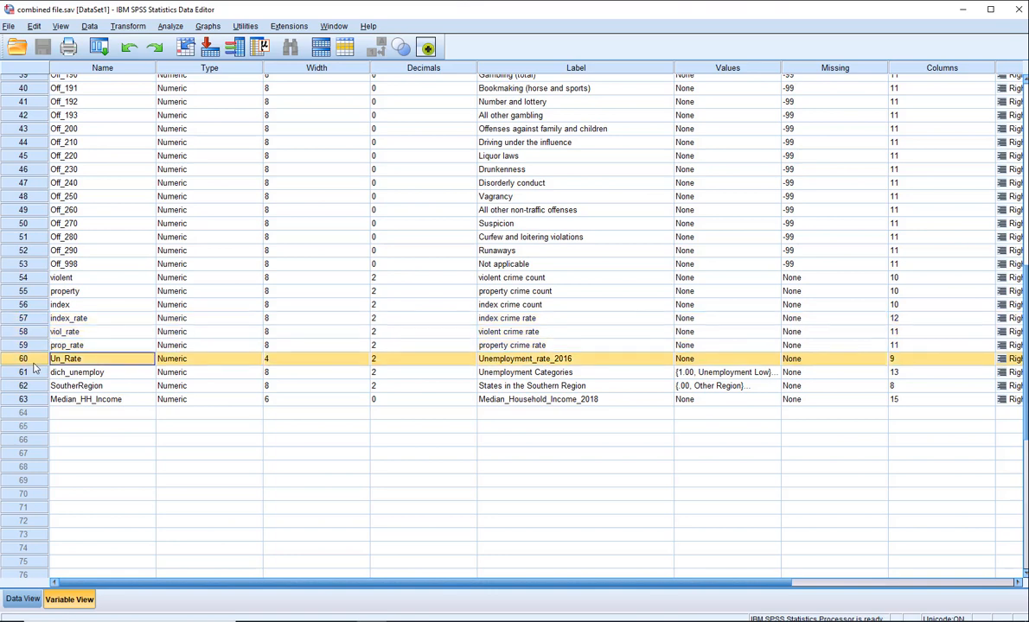
pyautogui.click(21, 372)
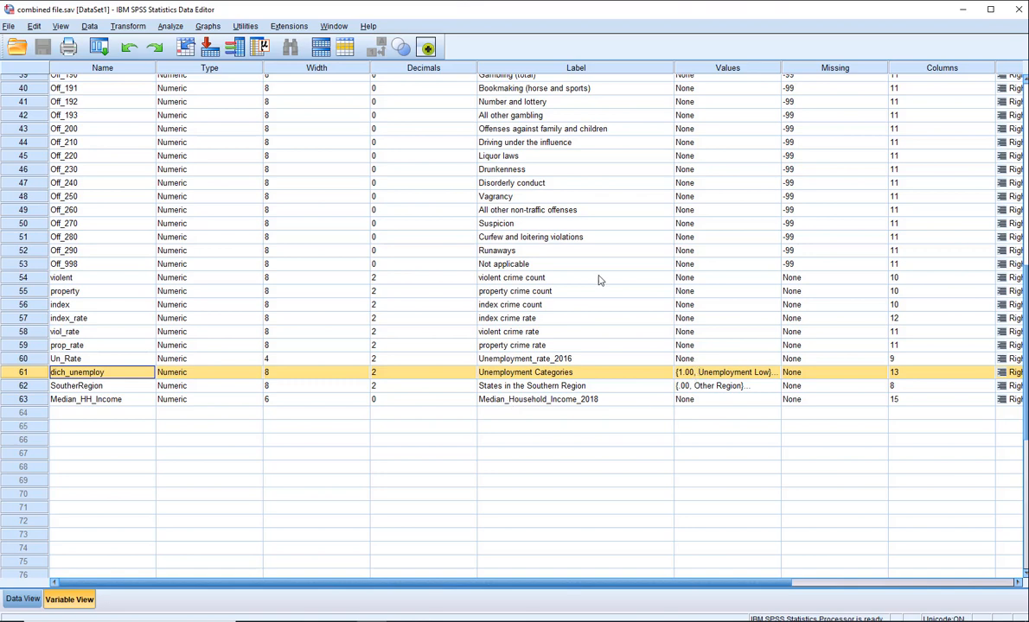
# Start a linear regression with violent crime rate [viol_rate] as the dependent variable
pyautogui.click(180, 28)
pyautogui.moveTo(233, 175)
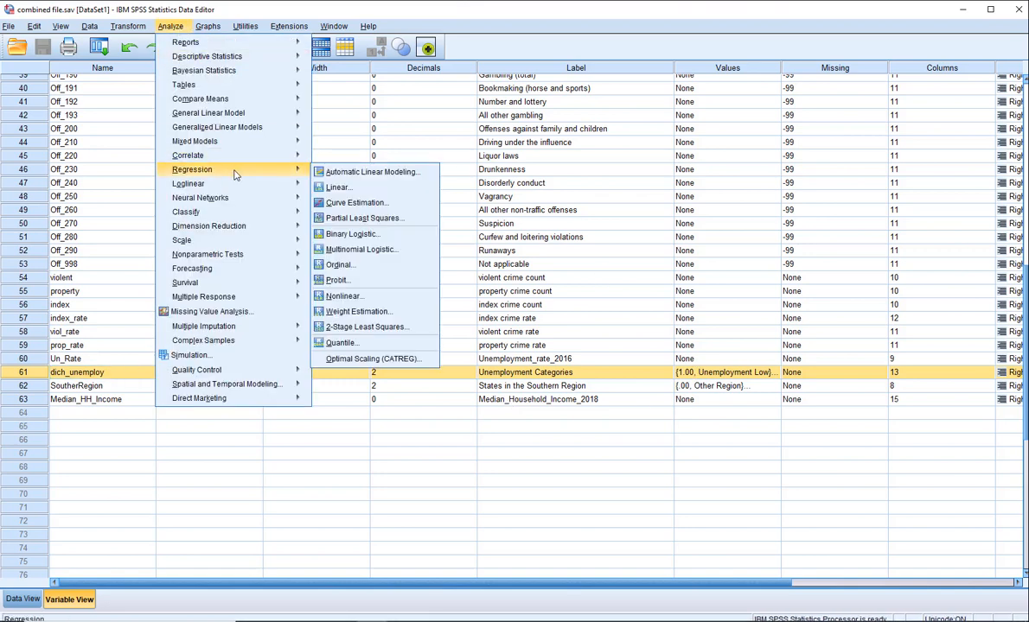
pyautogui.click(337, 187)
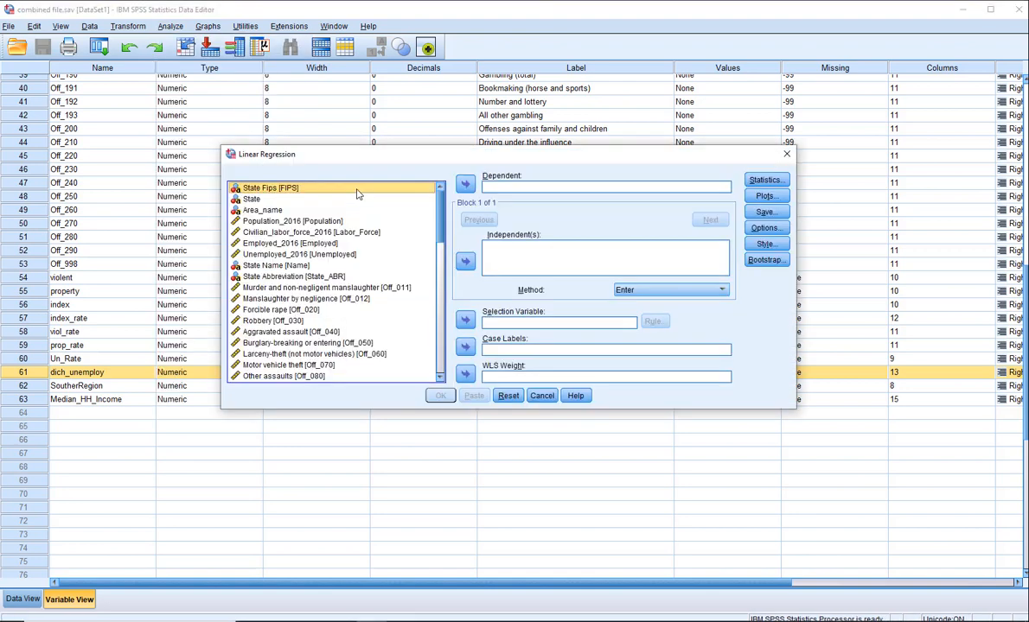
pyautogui.moveTo(440, 197); pyautogui.dragTo(438, 374)
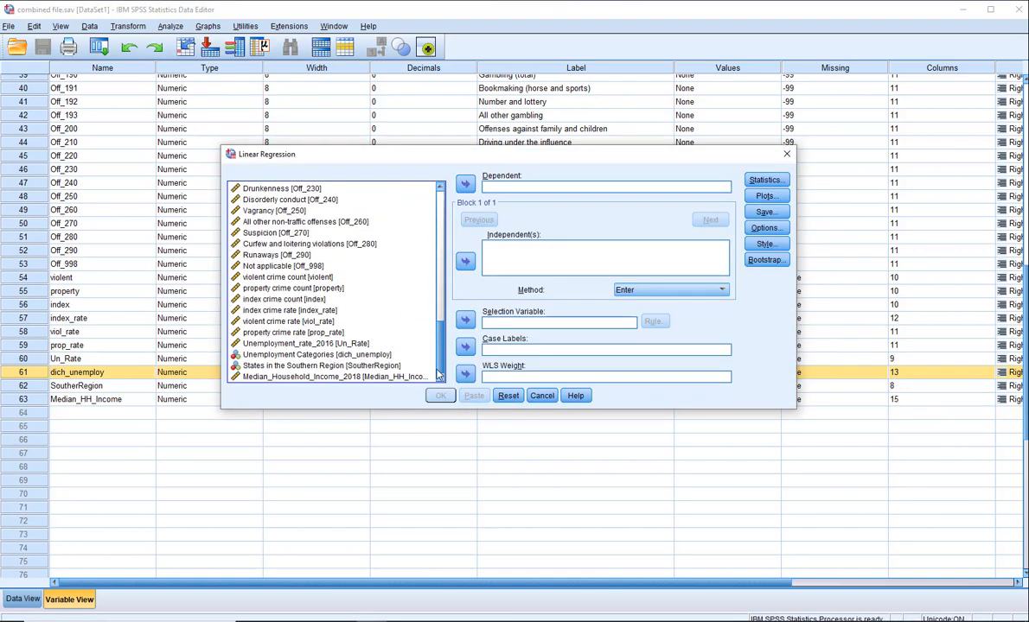
pyautogui.click(305, 344)
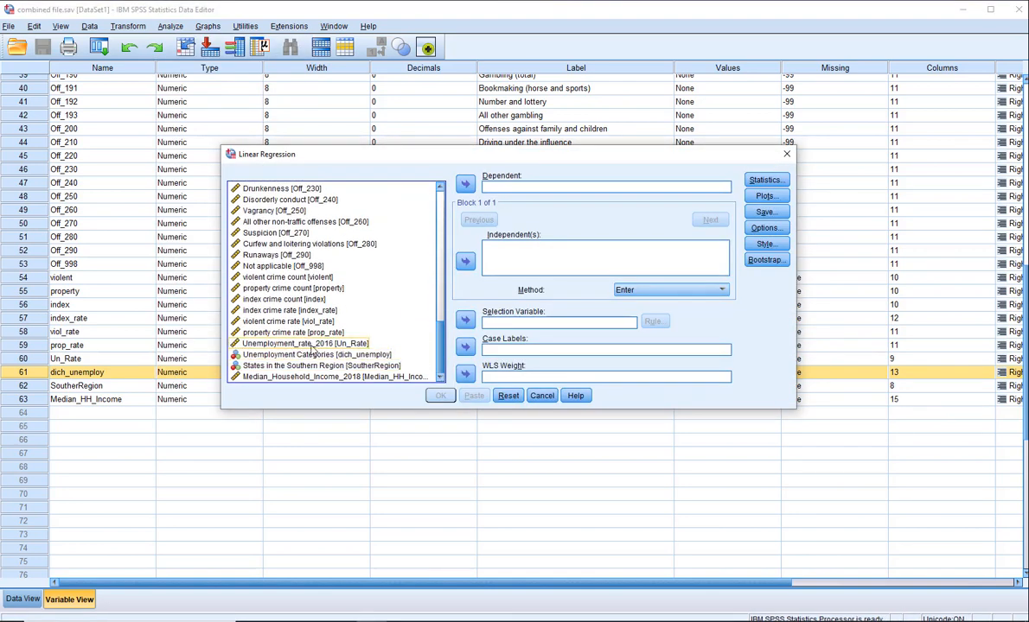
pyautogui.click(287, 320)
pyautogui.click(464, 184)
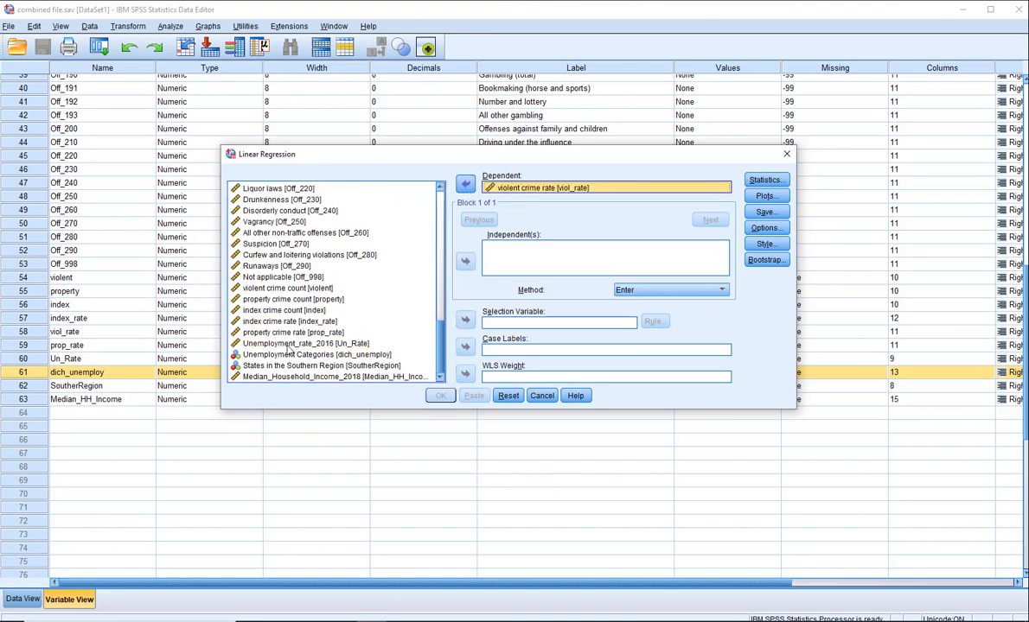
# Add Median_Household_Income_2018 and Unemployment Categories [dich_unemploy] as independent variables with the Enter method and run the regression
pyautogui.click(316, 378)
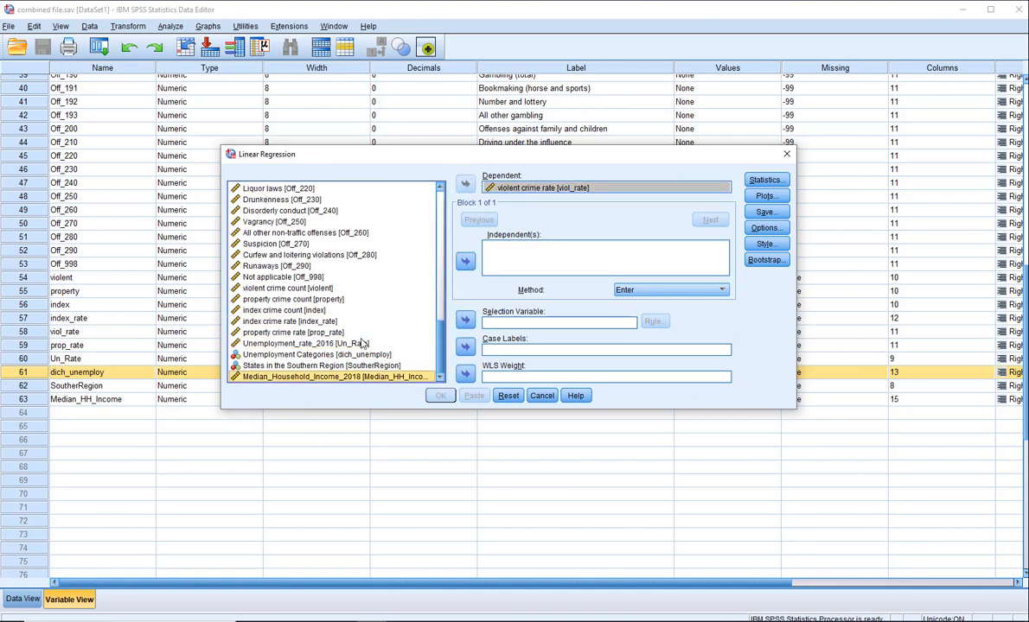
pyautogui.click(465, 261)
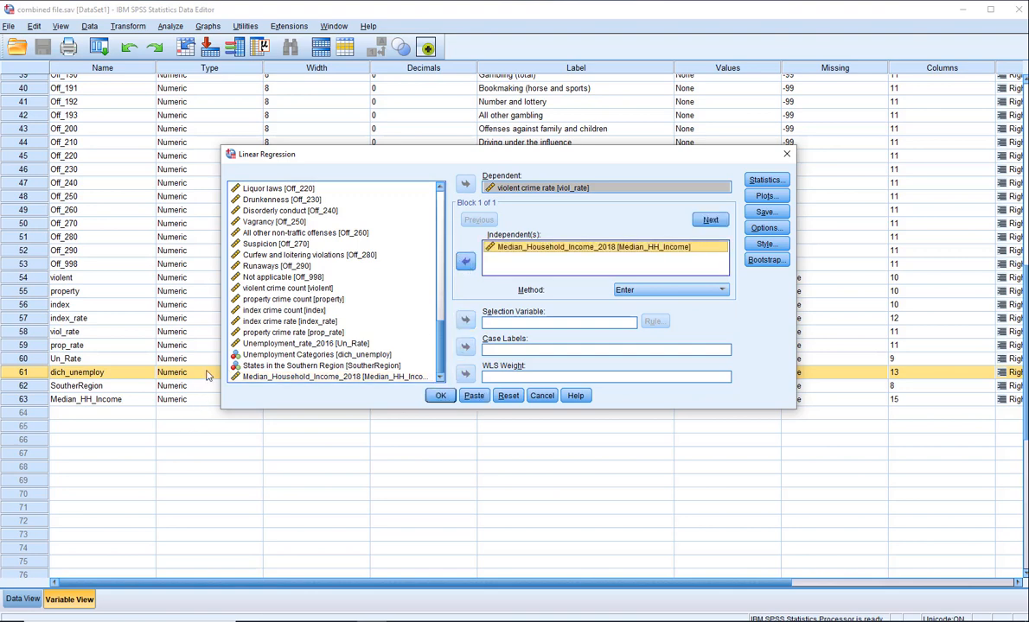
pyautogui.click(270, 354)
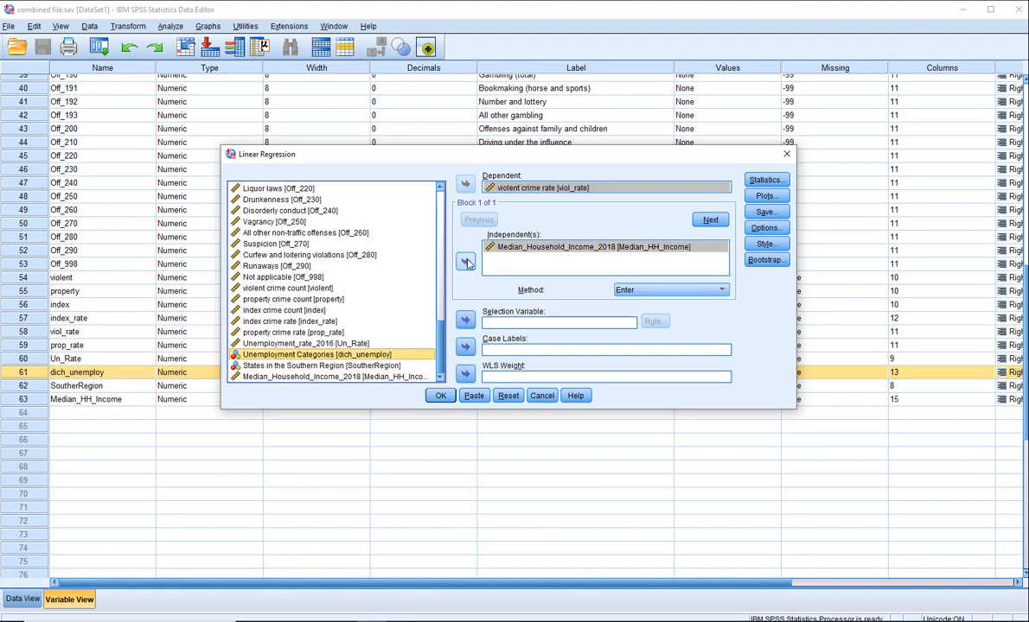
pyautogui.click(465, 263)
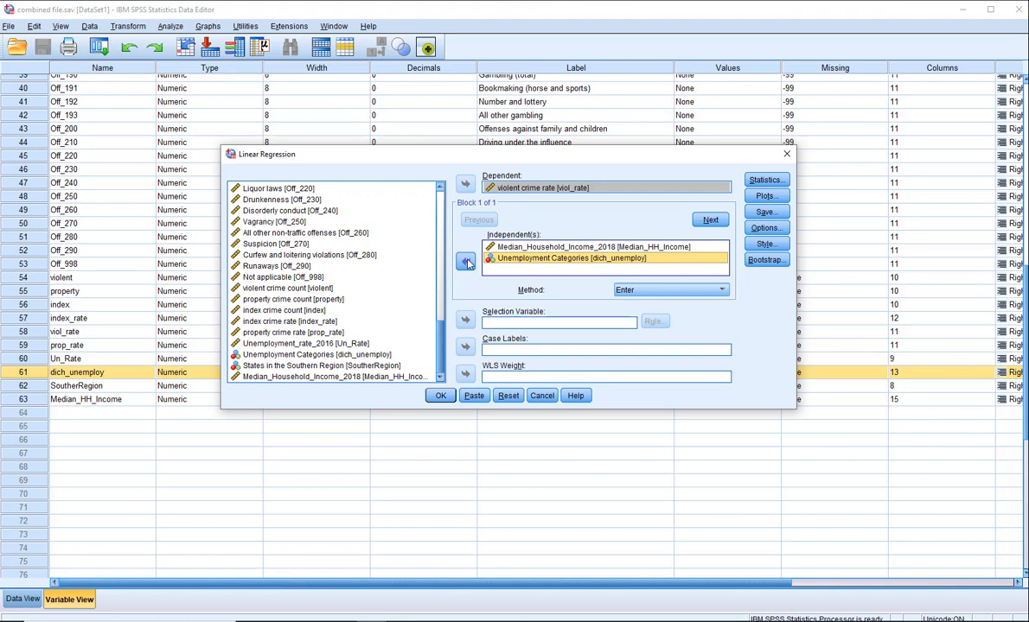
pyautogui.click(440, 396)
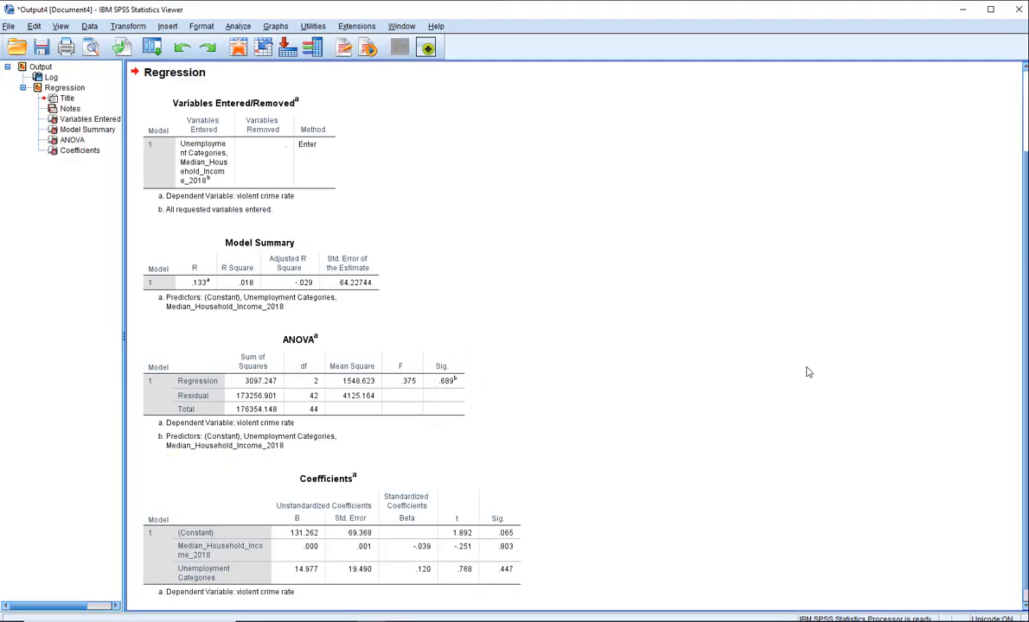
# Examine the regression's Variables Entered/Removed, Model Summary, ANOVA and Coefficients tables, and close the output window
pyautogui.moveTo(1027, 455); pyautogui.dragTo(1027, 509)
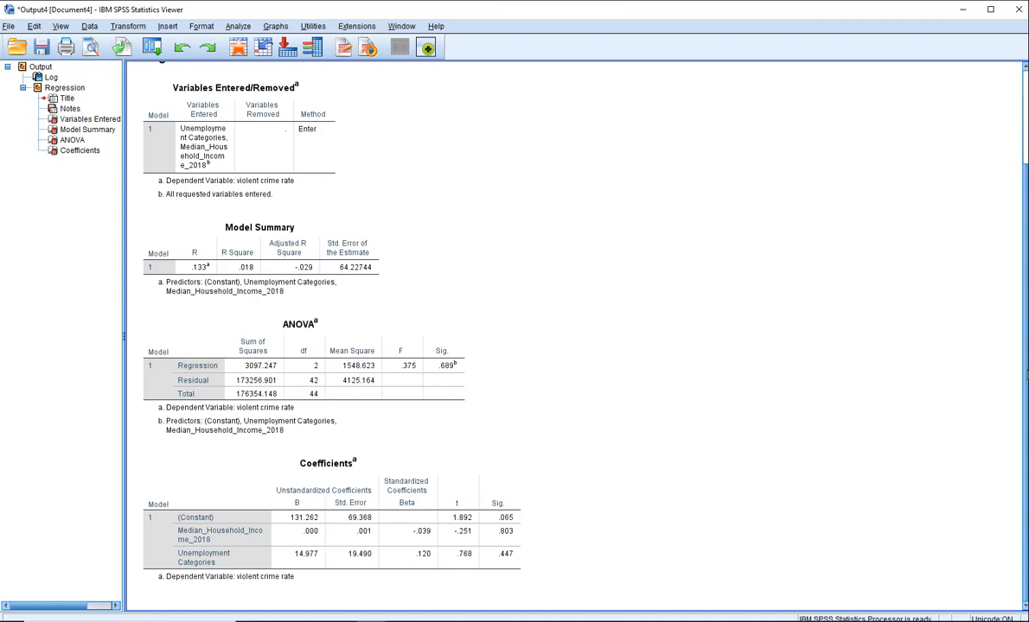
pyautogui.click(249, 154)
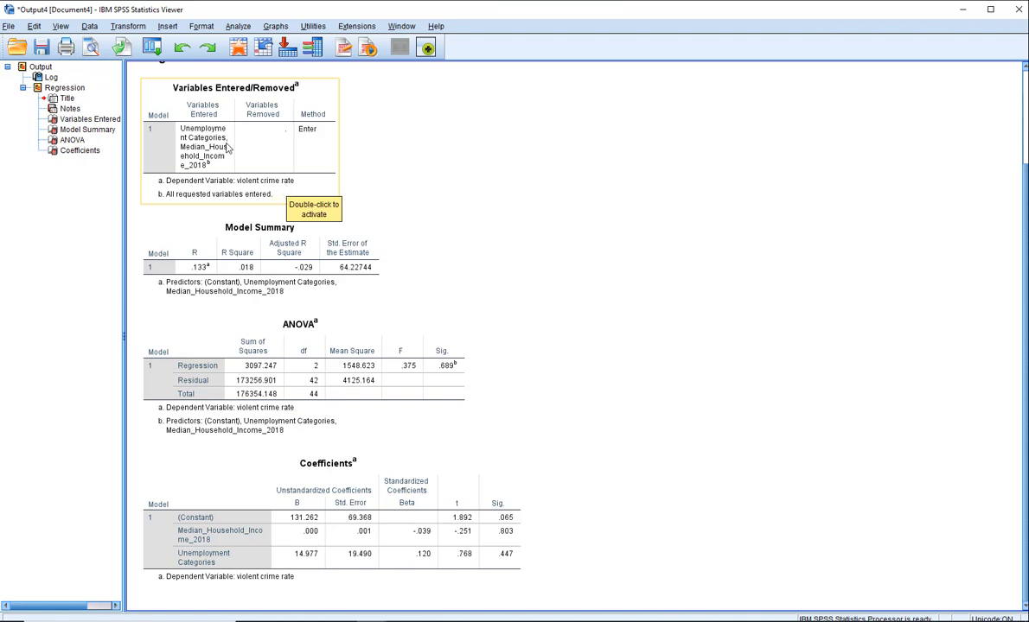
pyautogui.click(130, 136)
pyautogui.click(185, 160)
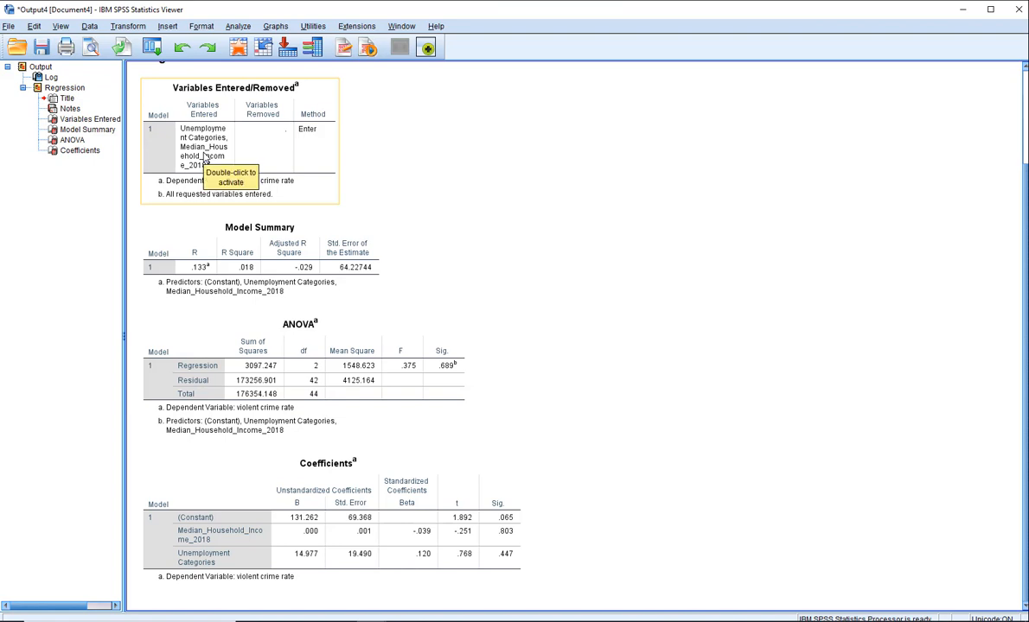
pyautogui.click(28, 307)
pyautogui.click(223, 245)
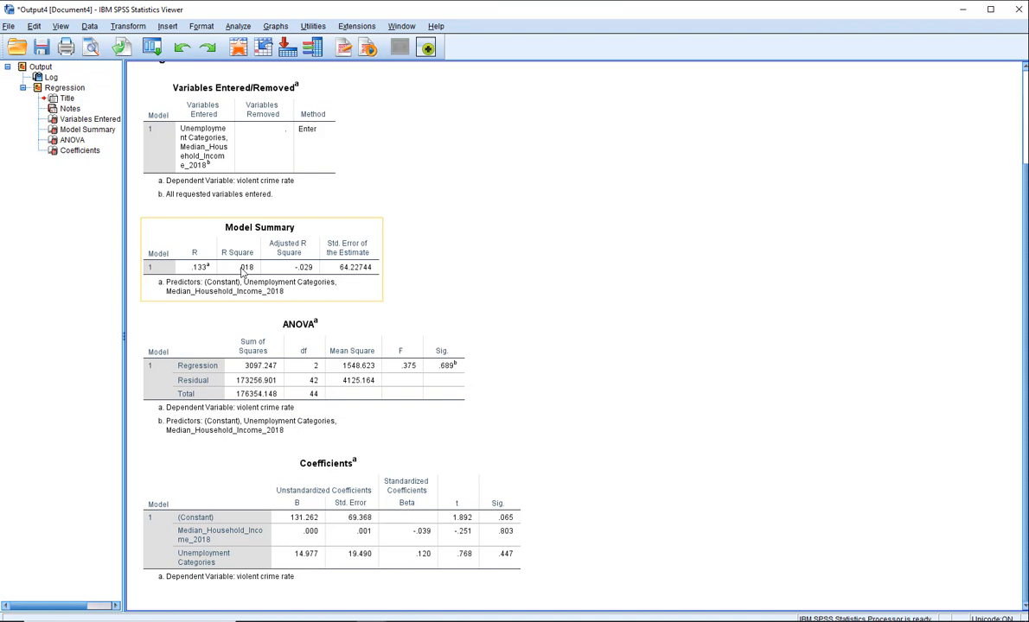
pyautogui.click(371, 329)
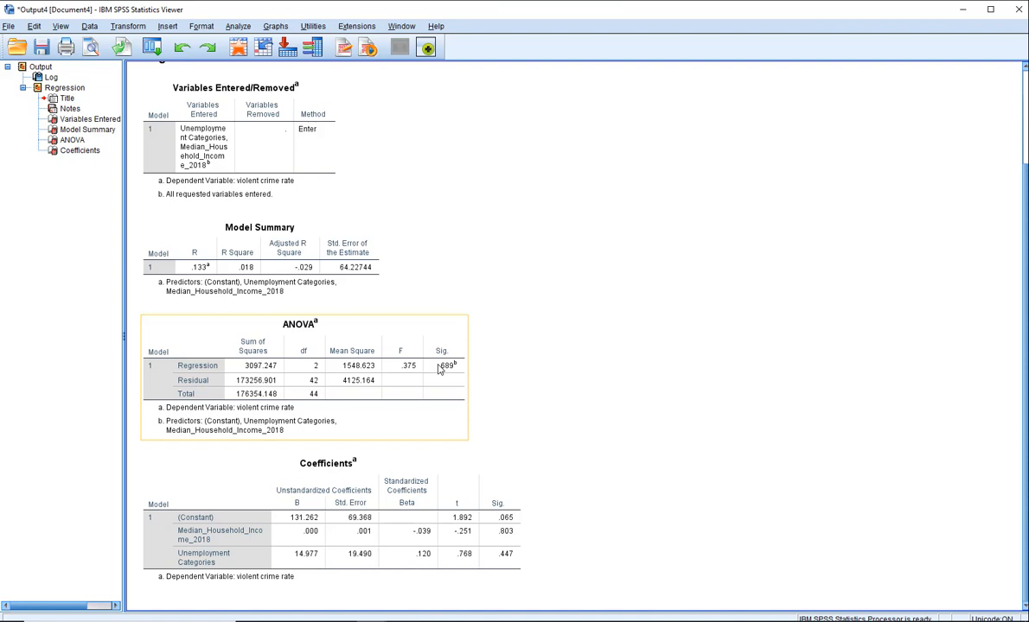
pyautogui.click(469, 502)
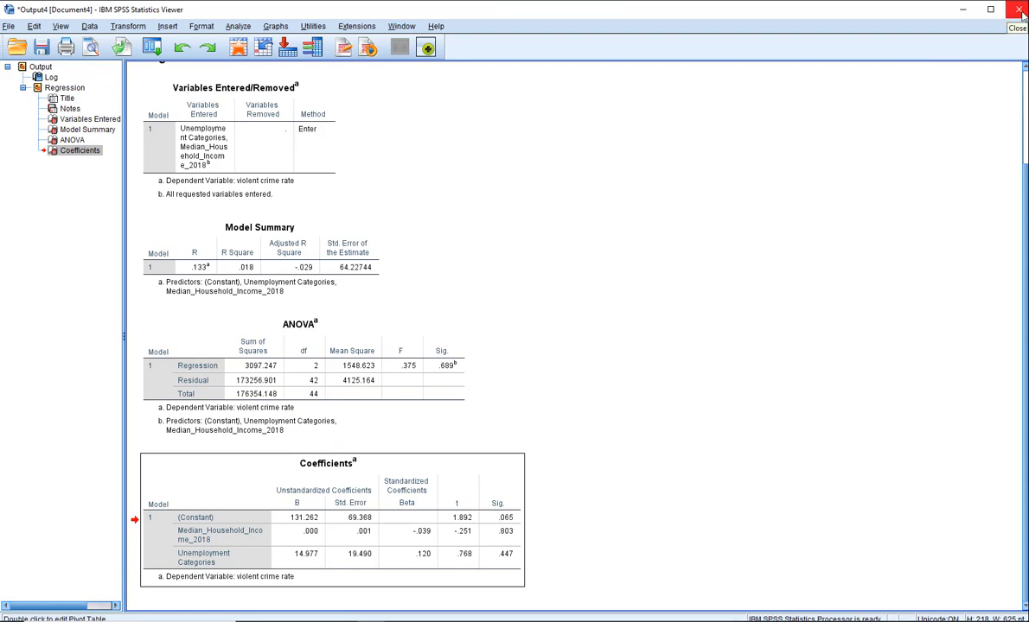
pyautogui.click(1020, 11)
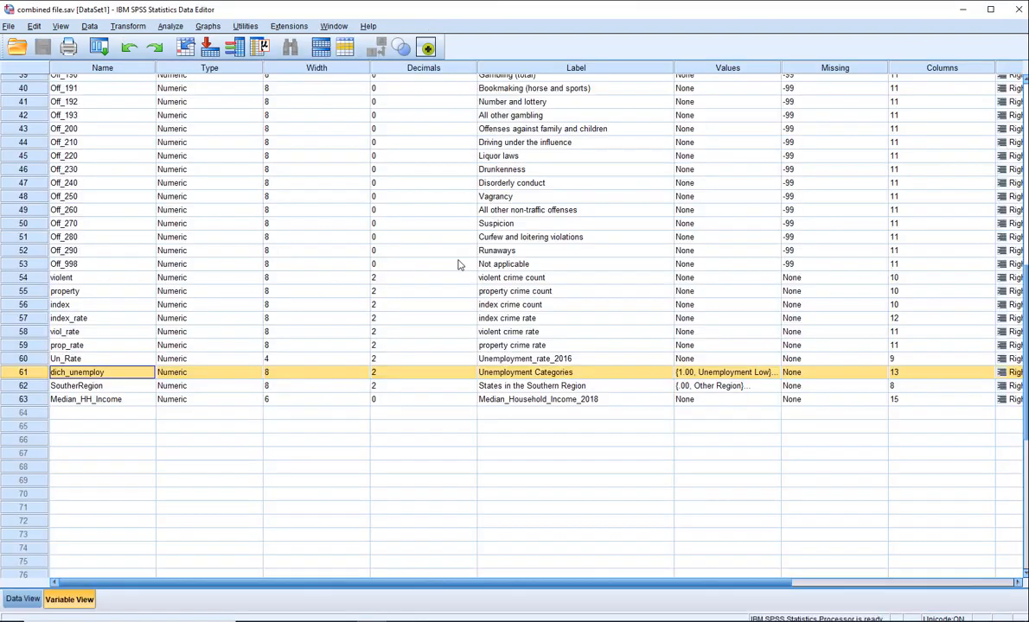
# Reopen the linear regression setup and remove Median_Household_Income_2018 and Unemployment Categories from the independent variables
pyautogui.click(169, 26)
pyautogui.moveTo(222, 169)
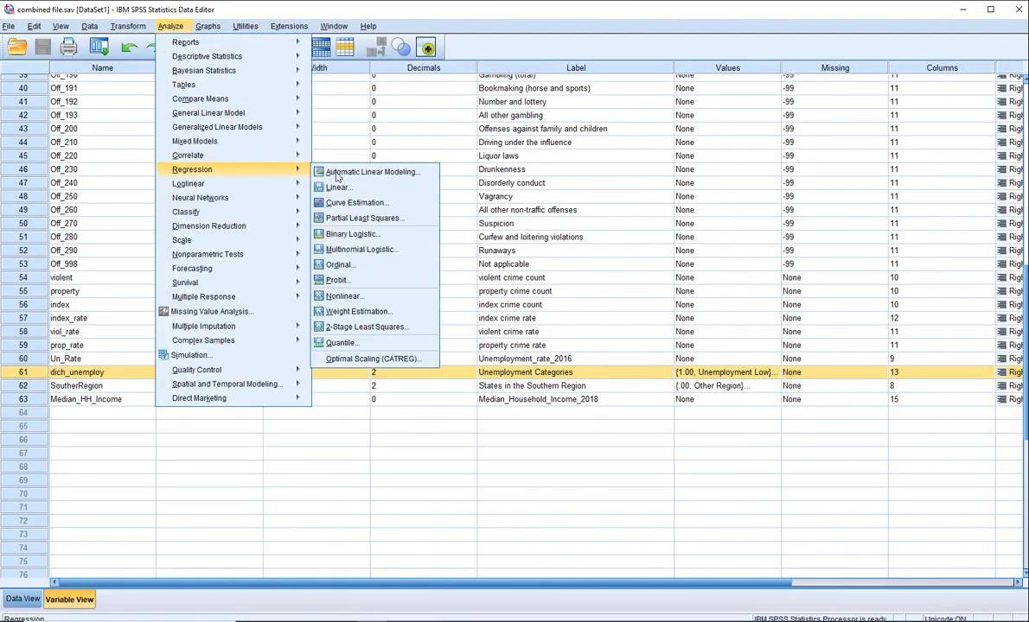
pyautogui.click(332, 183)
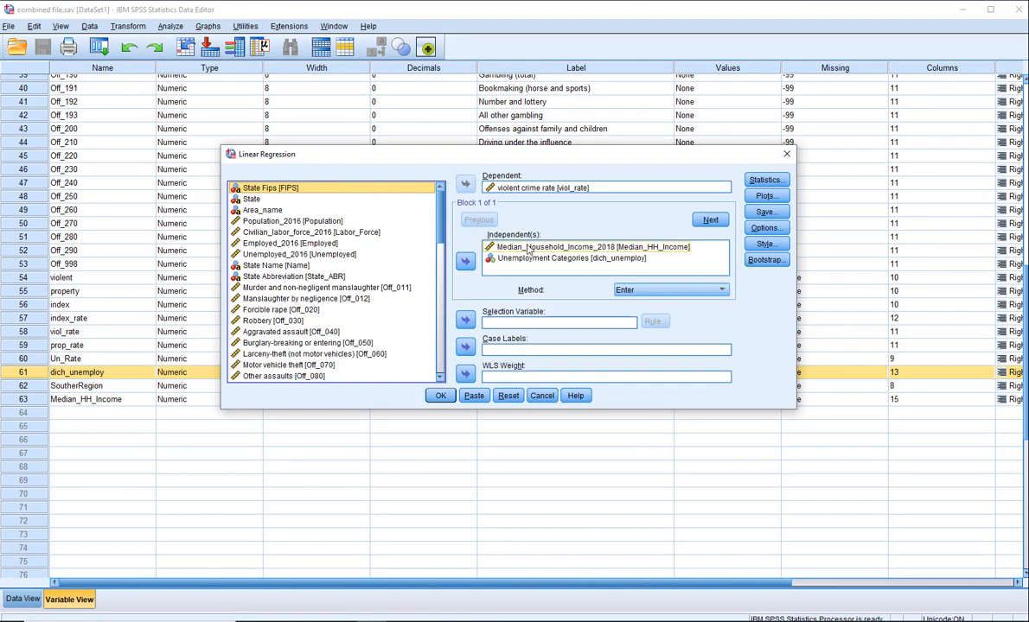
pyautogui.click(500, 248)
pyautogui.click(465, 262)
pyautogui.click(466, 262)
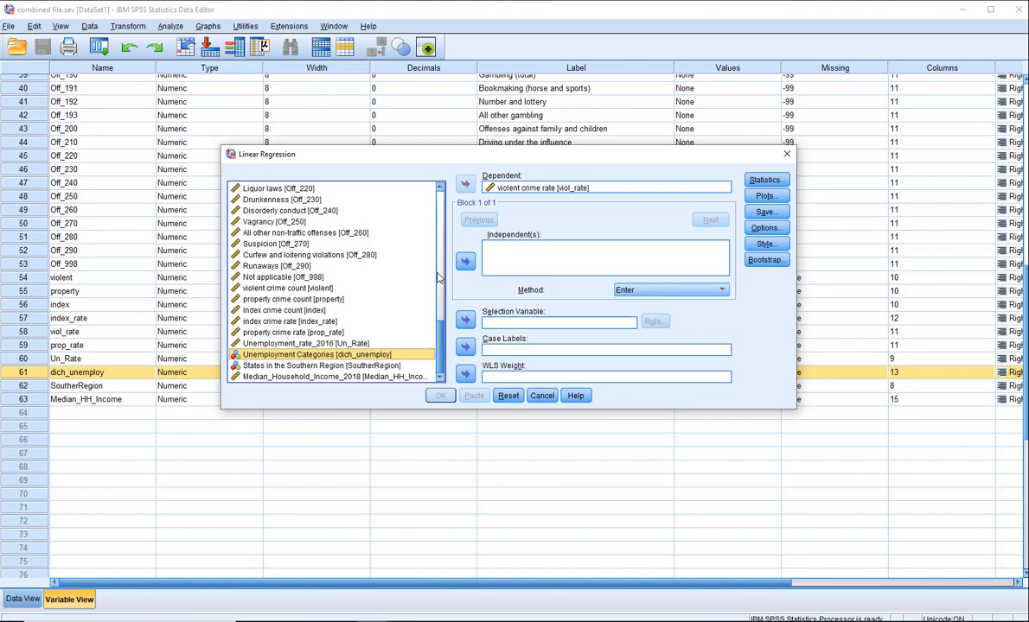
# Add property crime rate [prop_rate] as the only independent variable and run the regression on violent crime rate
pyautogui.click(304, 332)
pyautogui.scroll(6, 419, 255)
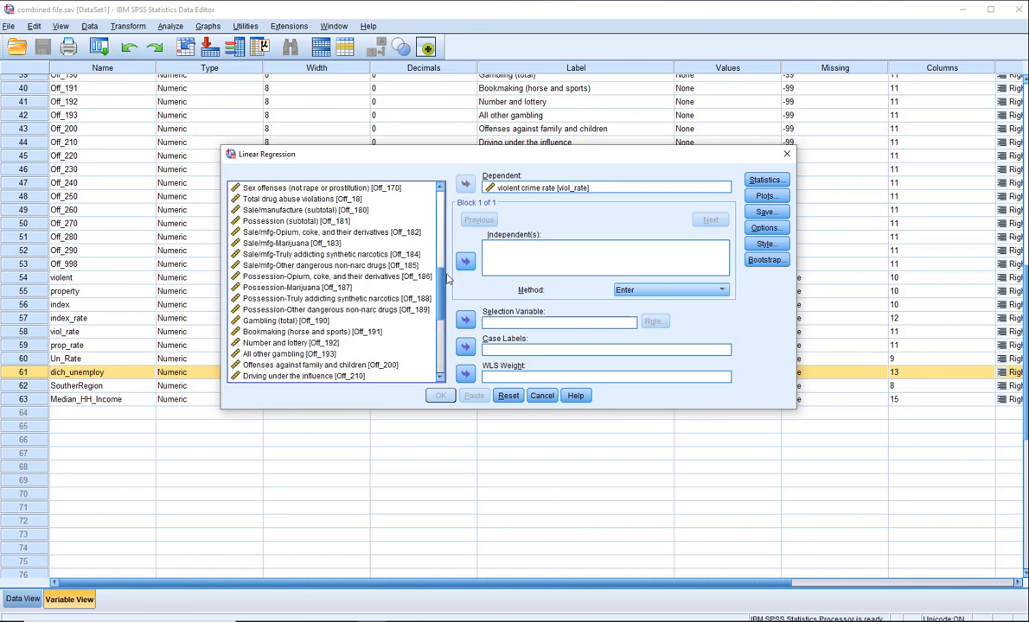
pyautogui.scroll(-6, 419, 259)
pyautogui.click(465, 261)
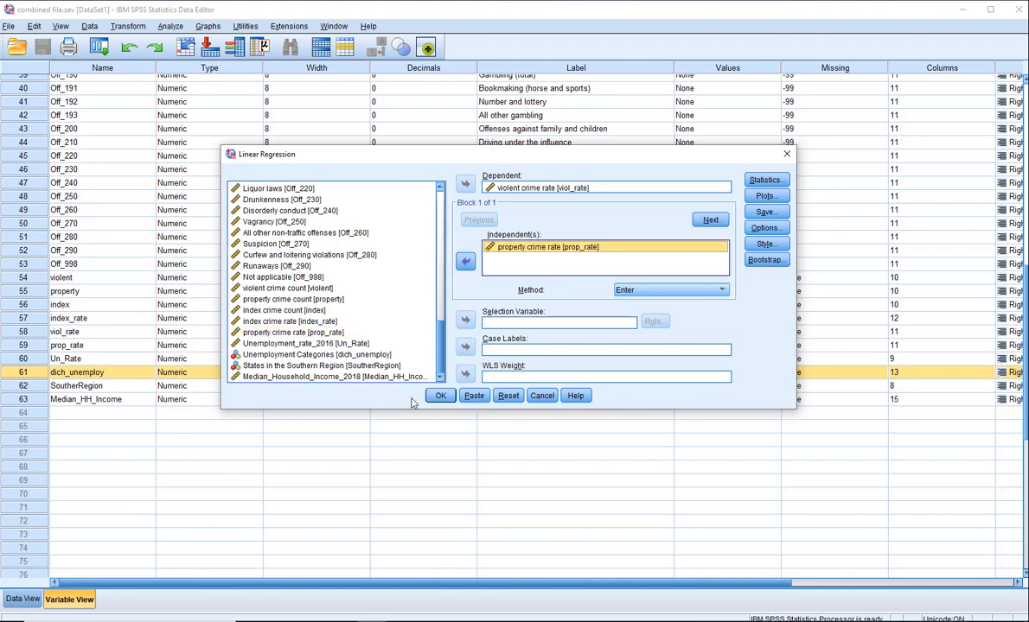
pyautogui.click(440, 395)
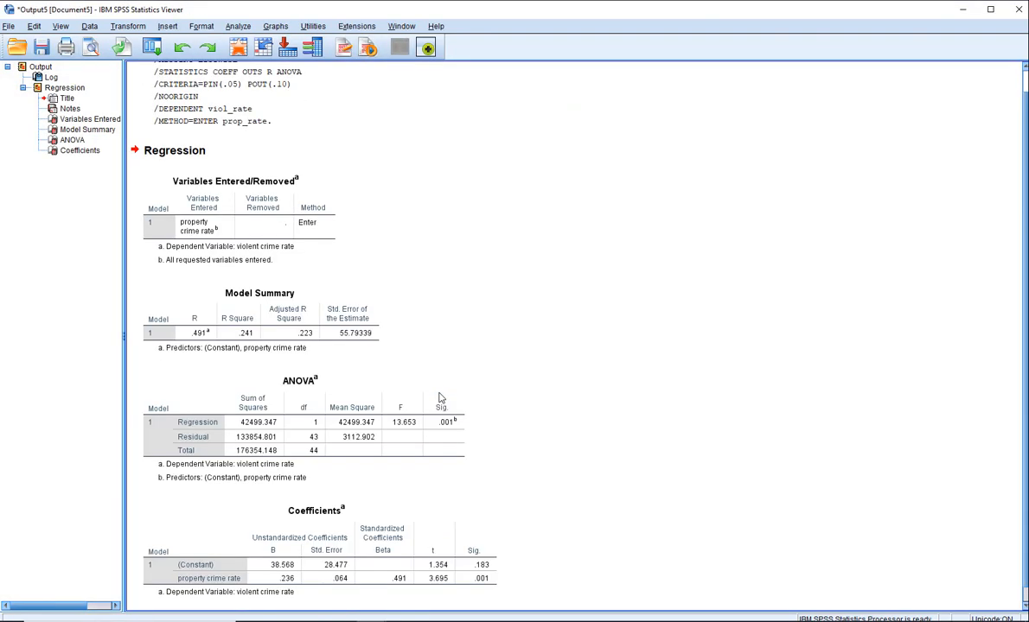
# Examine the ANOVA and Coefficients tables of the property crime rate regression
pyautogui.moveTo(1025, 434); pyautogui.dragTo(1025, 494)
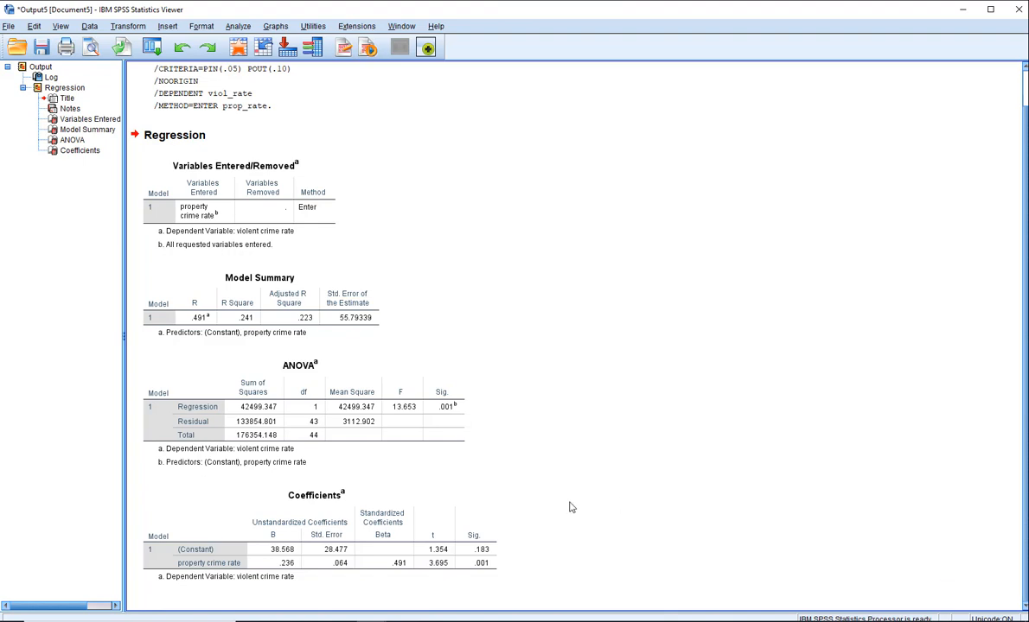
pyautogui.click(406, 396)
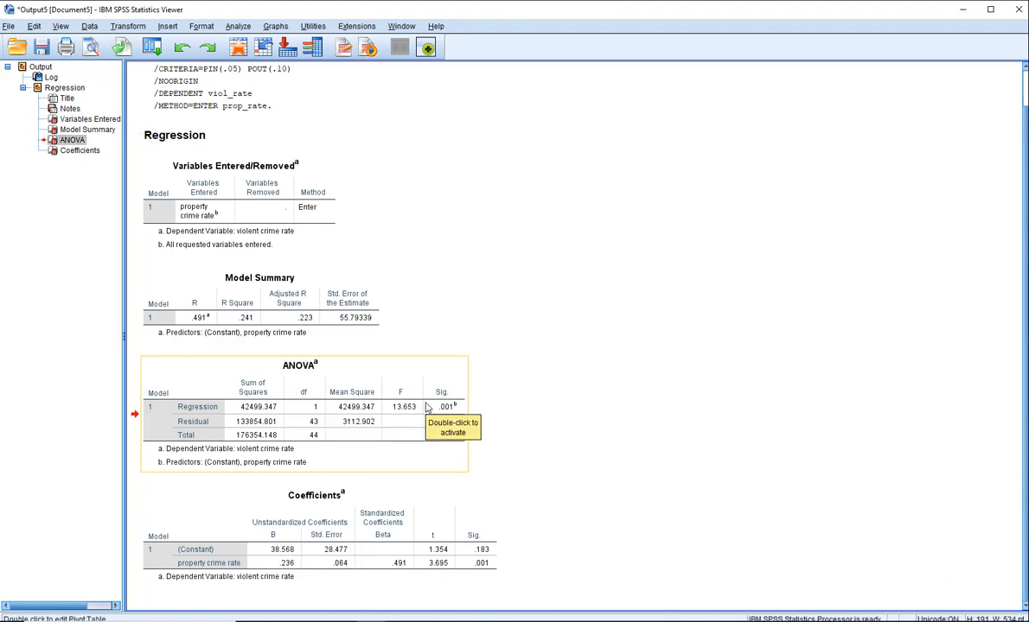
pyautogui.click(618, 391)
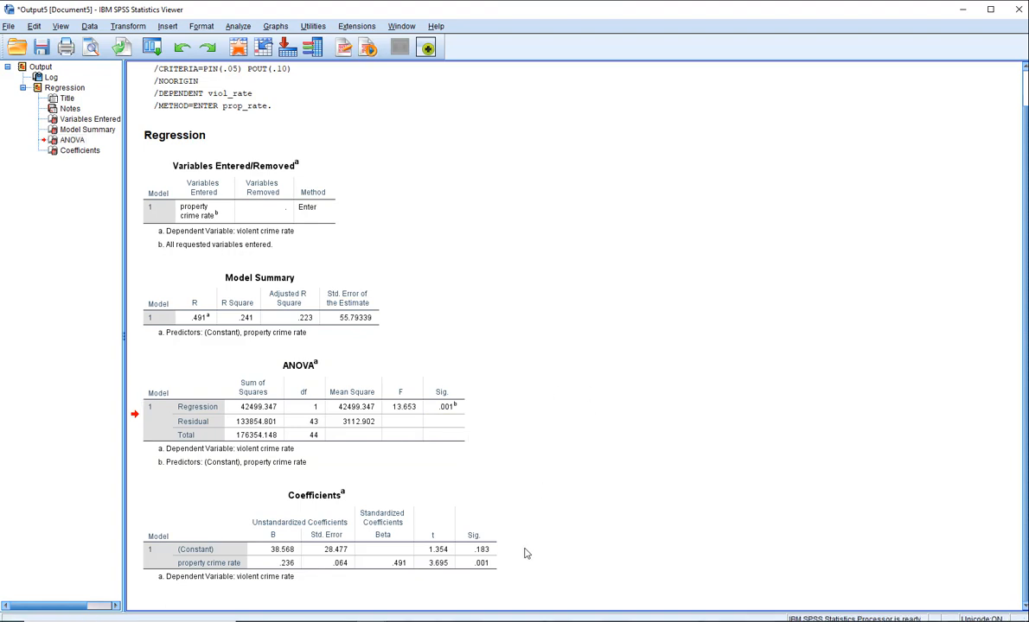
# Inspect the constant and property crime rate rows of the Coefficients table
pyautogui.click(470, 531)
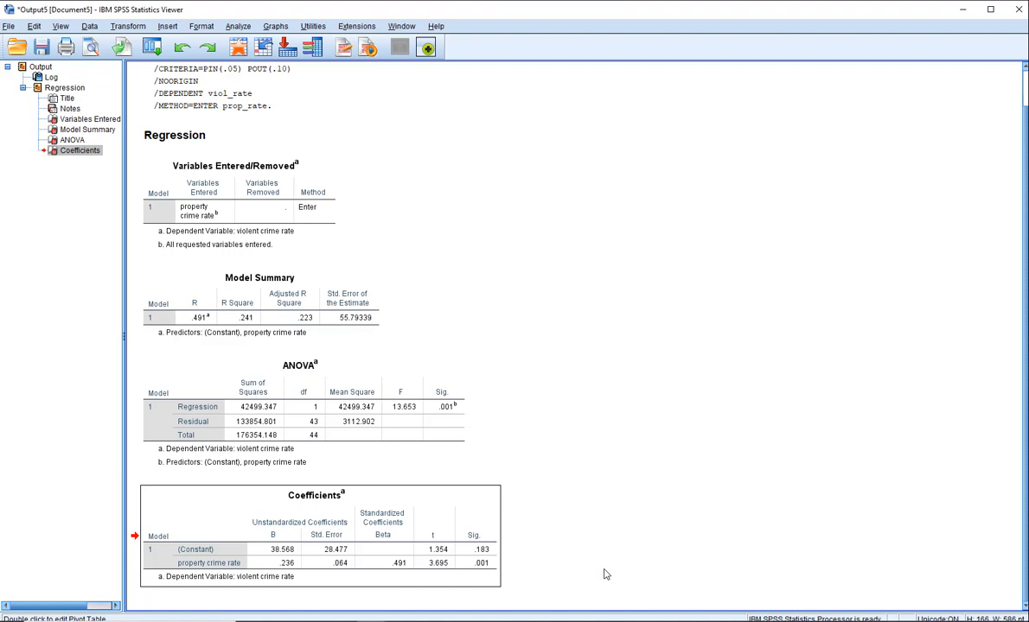
pyautogui.click(621, 484)
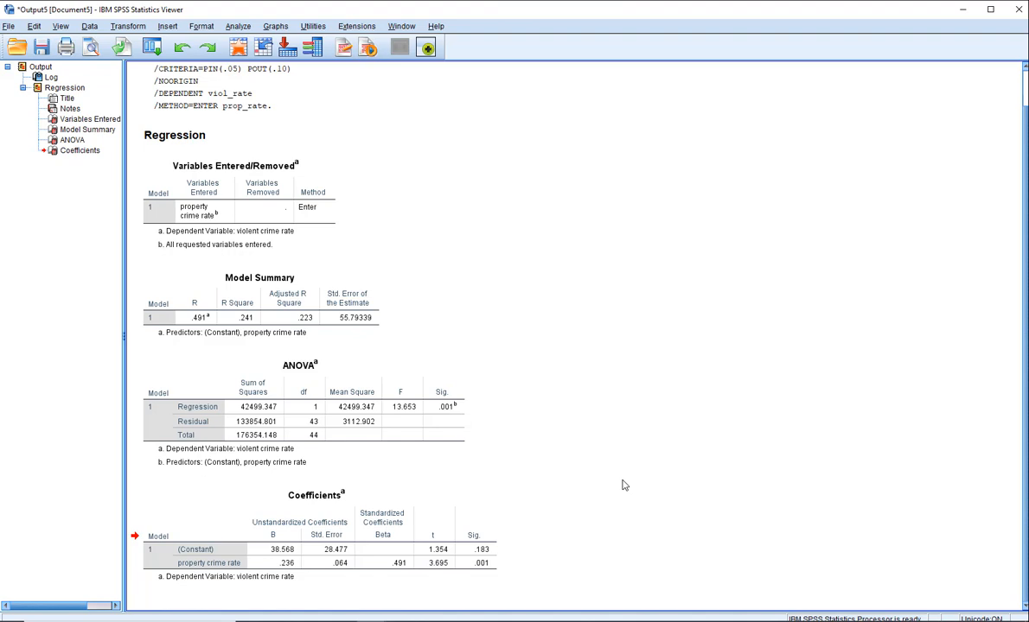
pyautogui.click(316, 519)
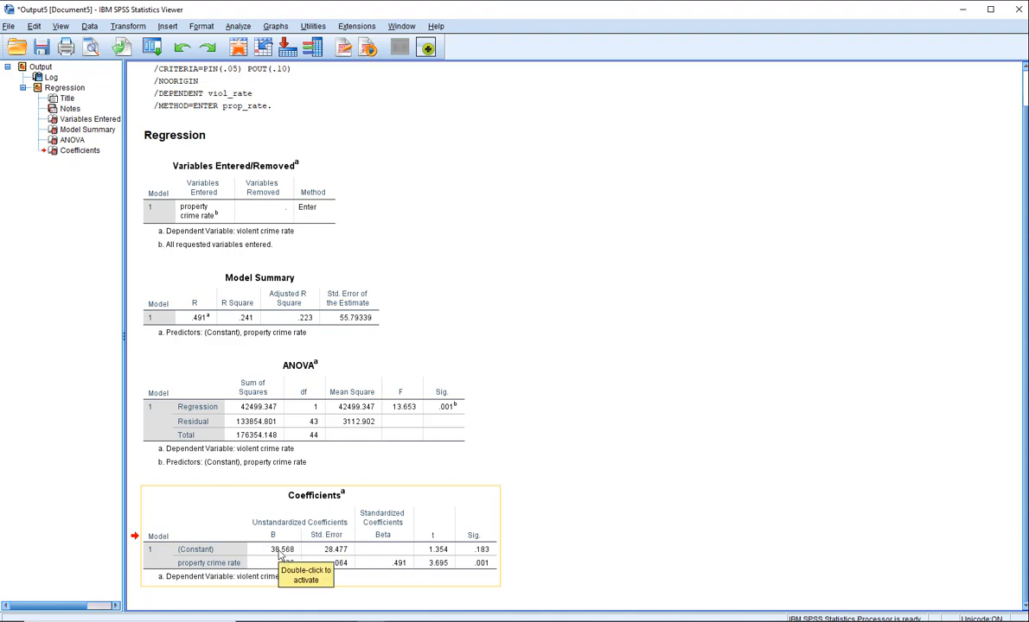
pyautogui.click(514, 363)
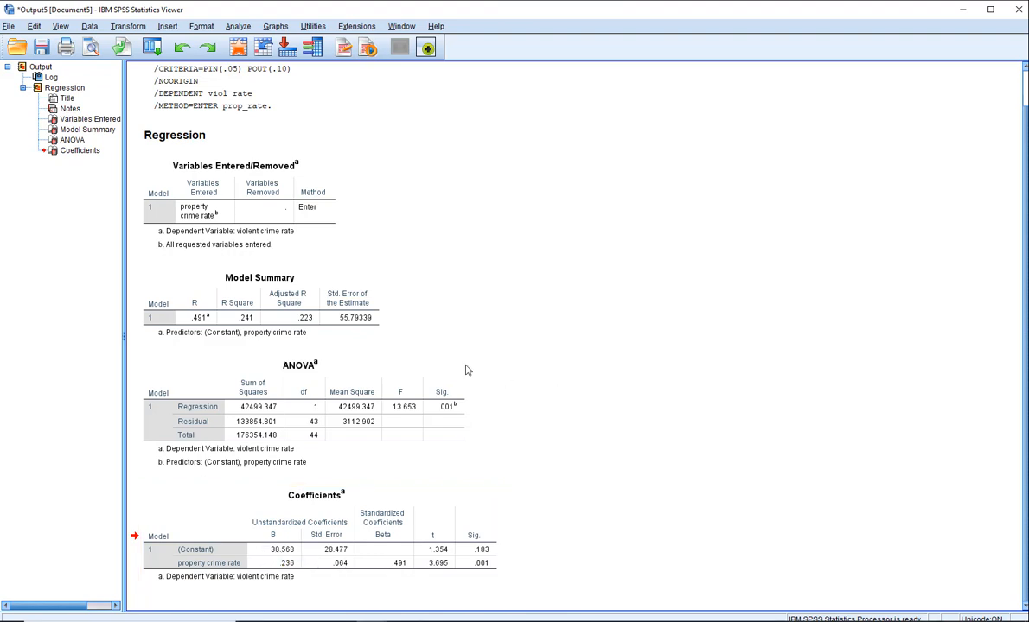
# Add Unemployment Categories [dich_unemploy] to the independent variables alongside property crime rate, run the linear regression, and view its output
pyautogui.click(235, 26)
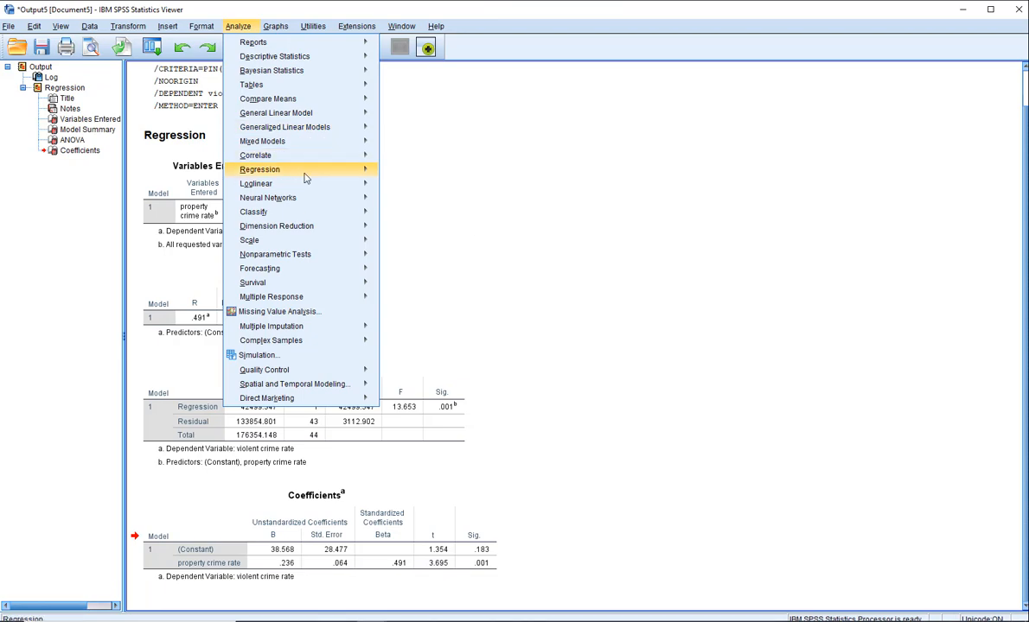
pyautogui.moveTo(372, 179)
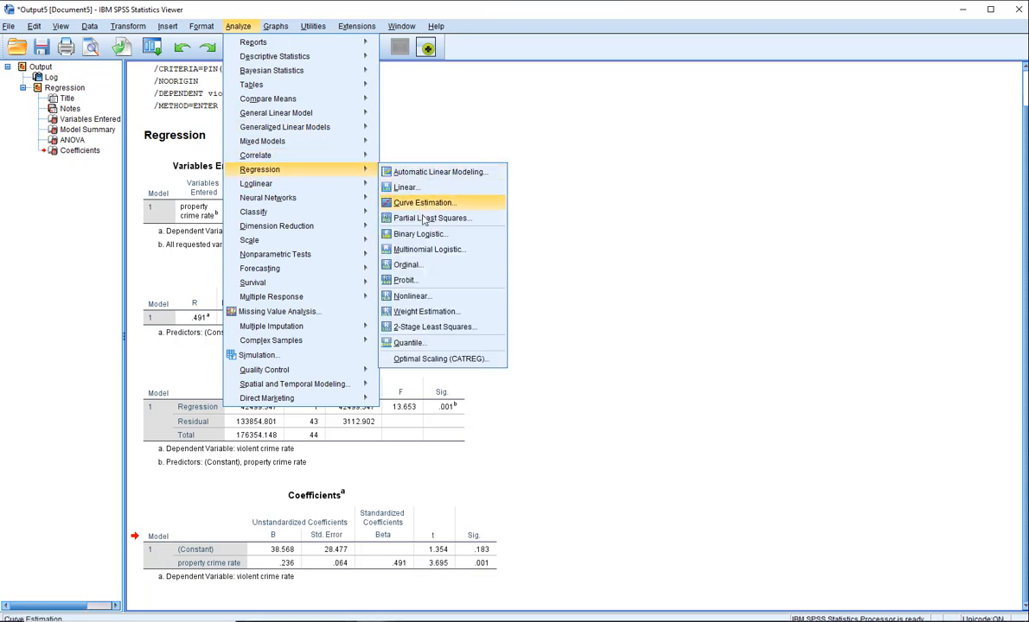
pyautogui.click(418, 189)
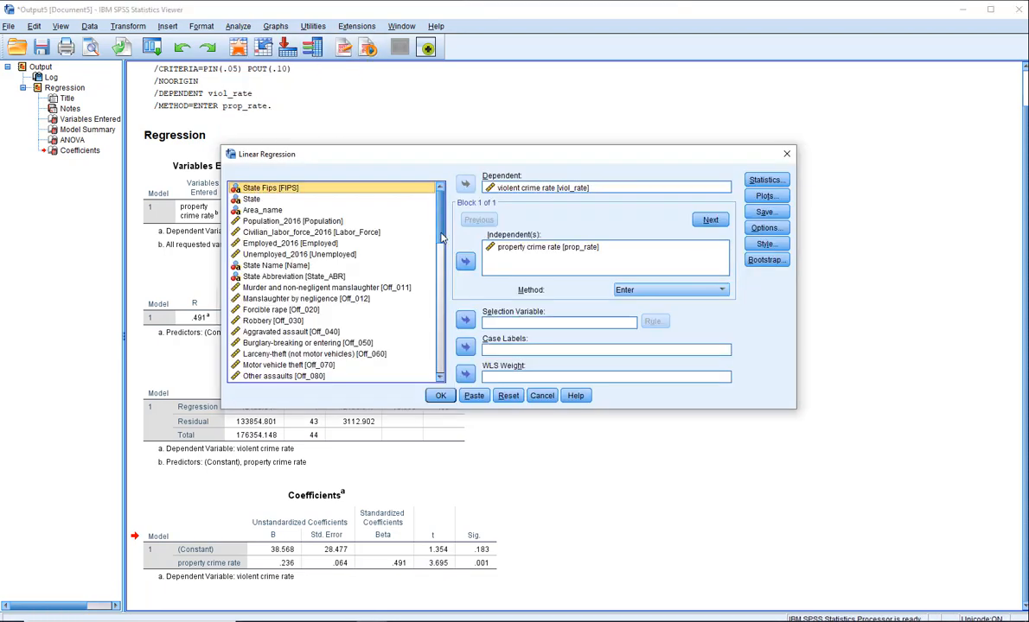
pyautogui.scroll(-15, 423, 289)
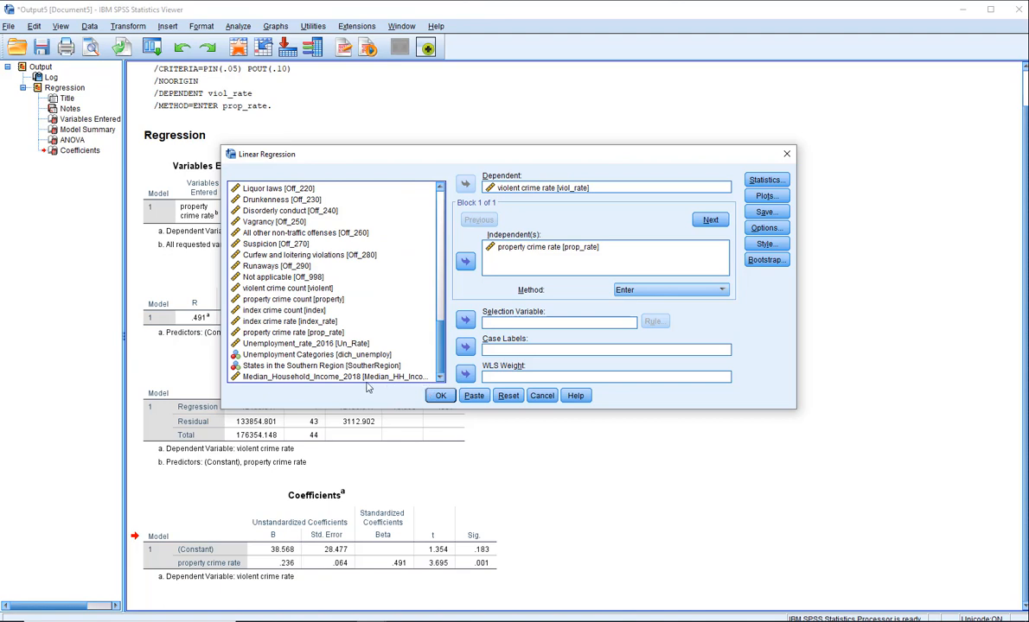
pyautogui.click(336, 354)
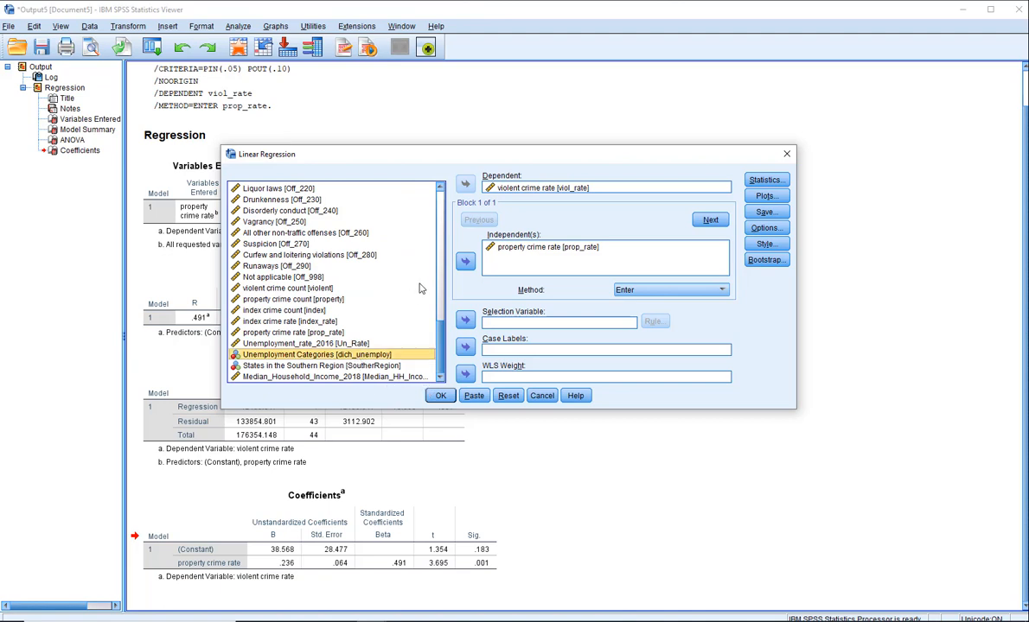
pyautogui.click(465, 261)
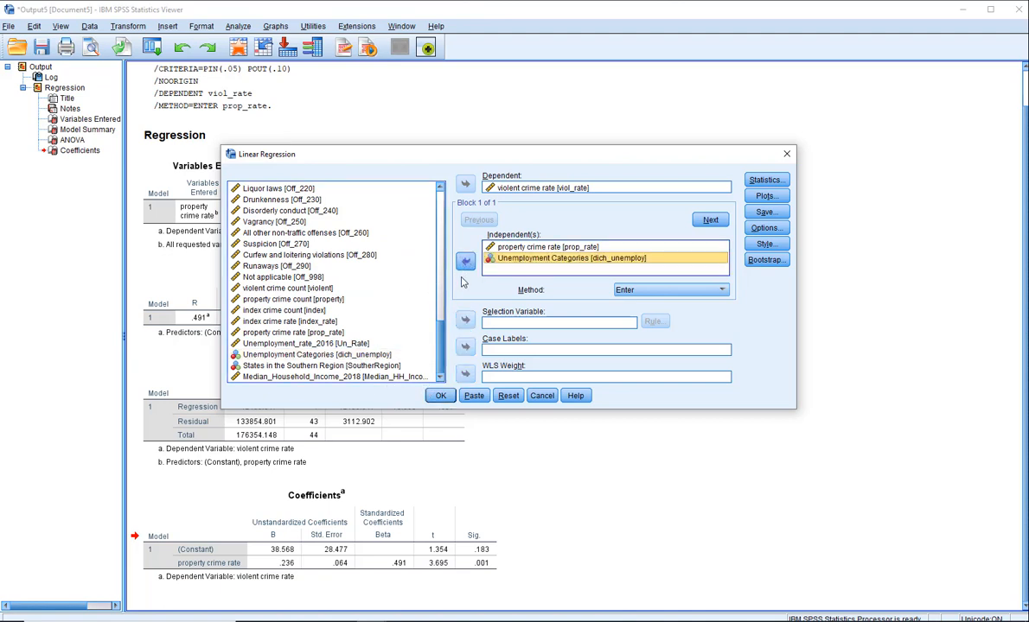
pyautogui.click(440, 395)
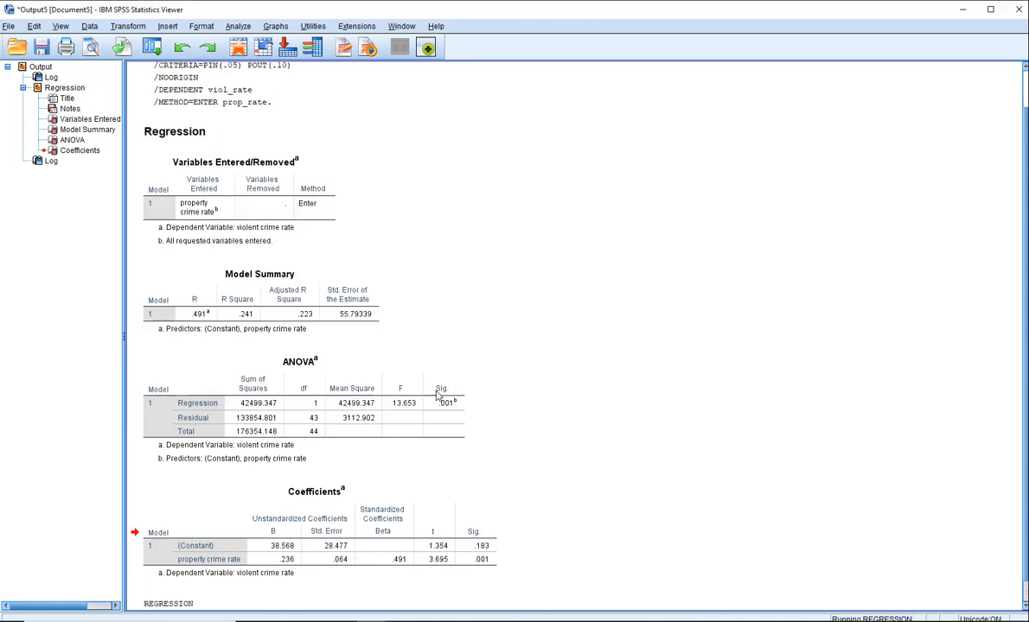
pyautogui.moveTo(1025, 480); pyautogui.dragTo(1012, 529)
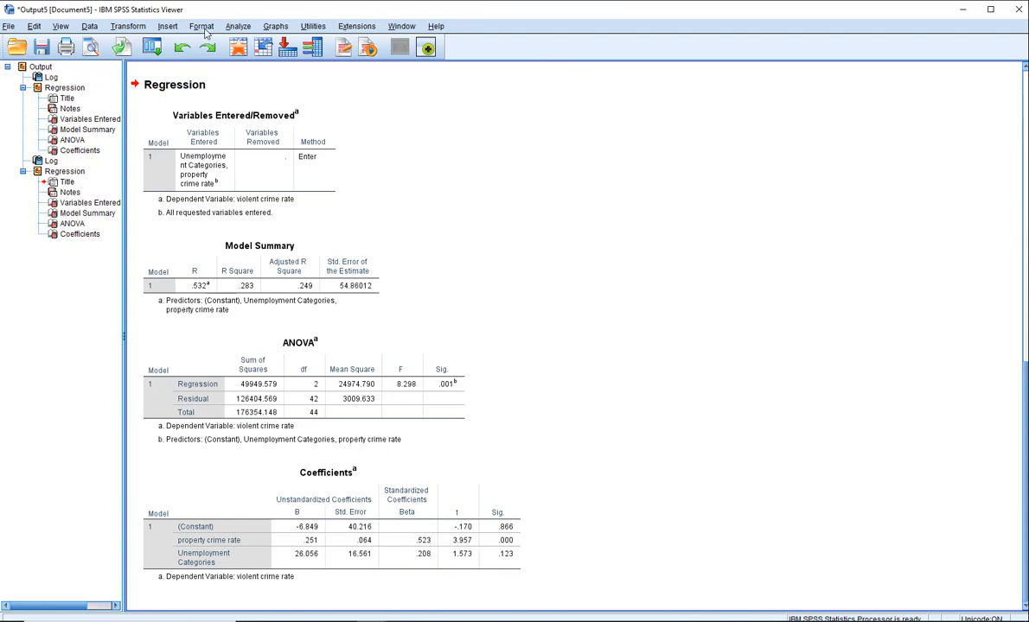
# Replace Unemployment Categories with States in the Southern Region [SoutherRegion] as an independent variable and rerun the linear regression
pyautogui.click(238, 26)
pyautogui.moveTo(290, 171)
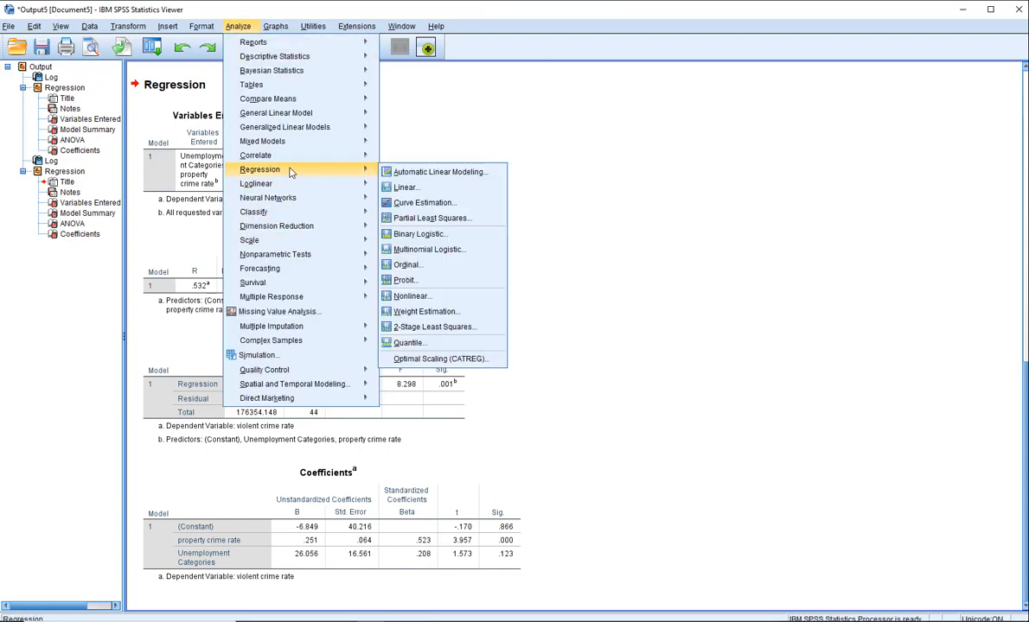
pyautogui.click(411, 188)
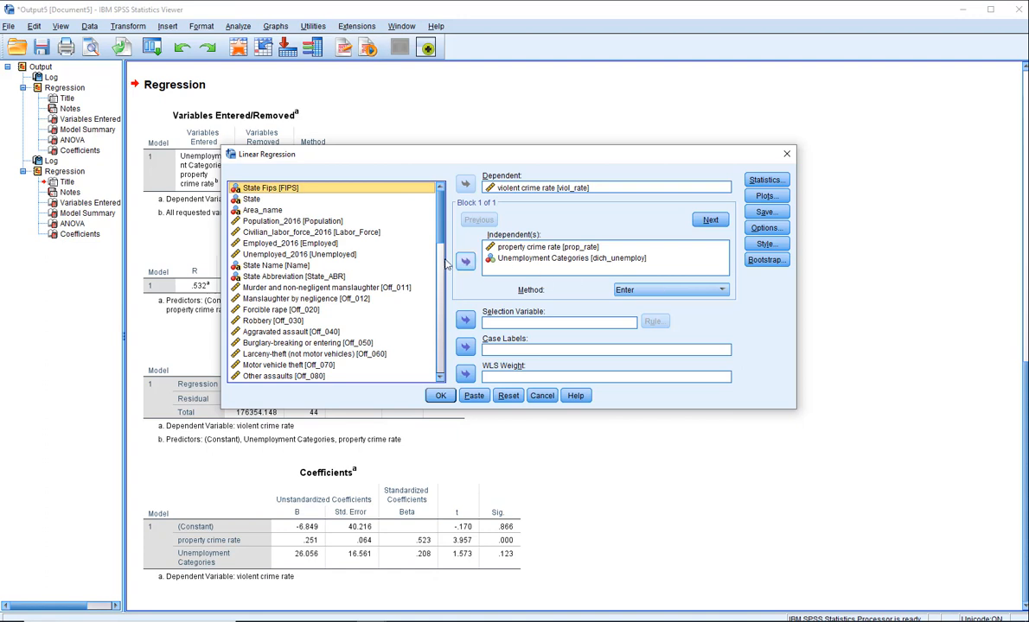
pyautogui.click(501, 257)
pyautogui.click(464, 261)
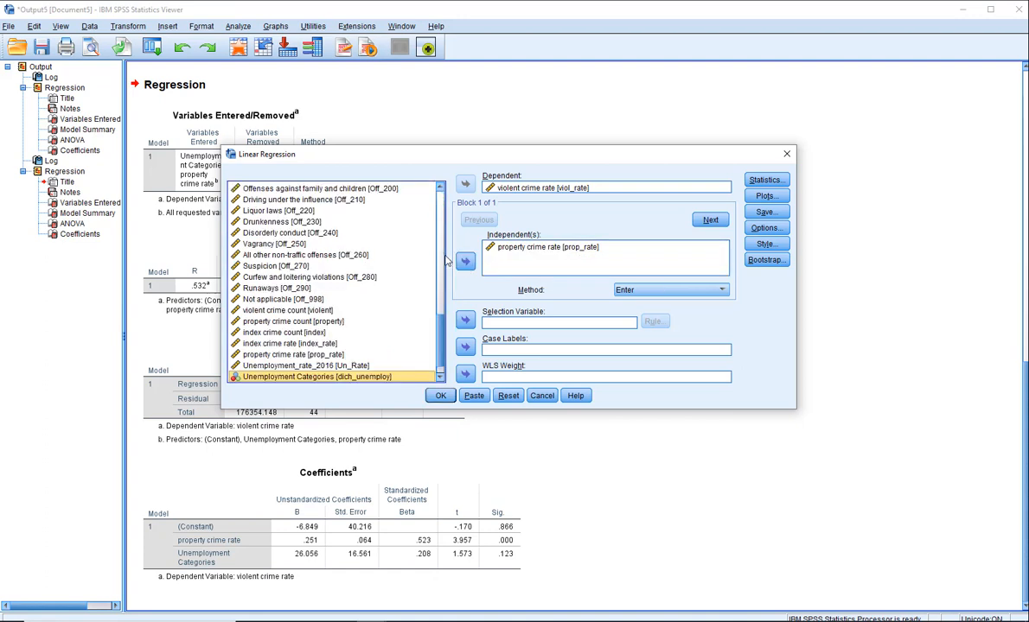
pyautogui.scroll(-1, 408, 327)
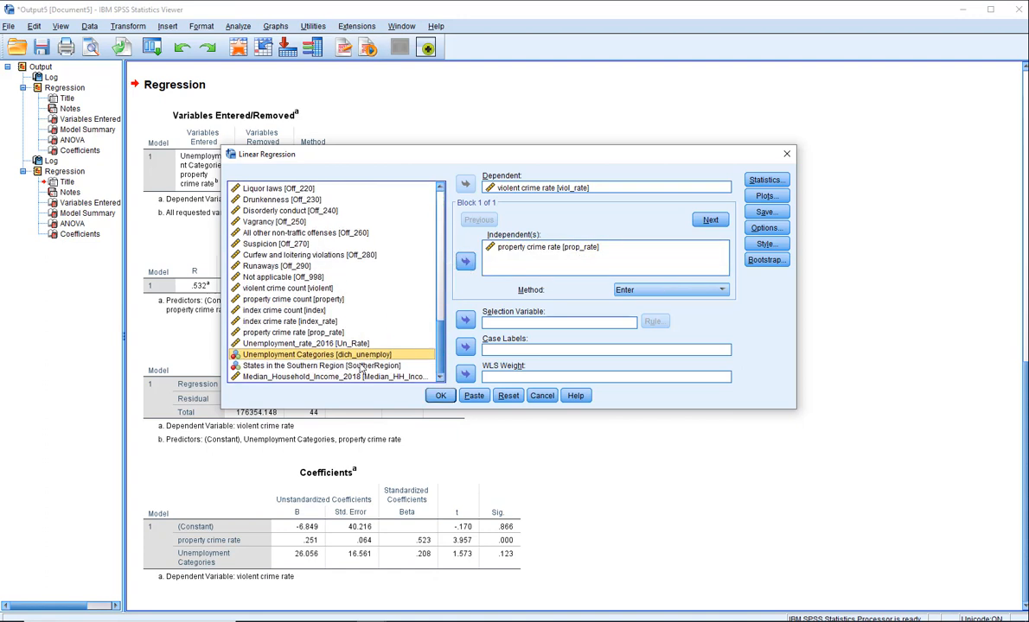
pyautogui.click(361, 366)
pyautogui.click(464, 262)
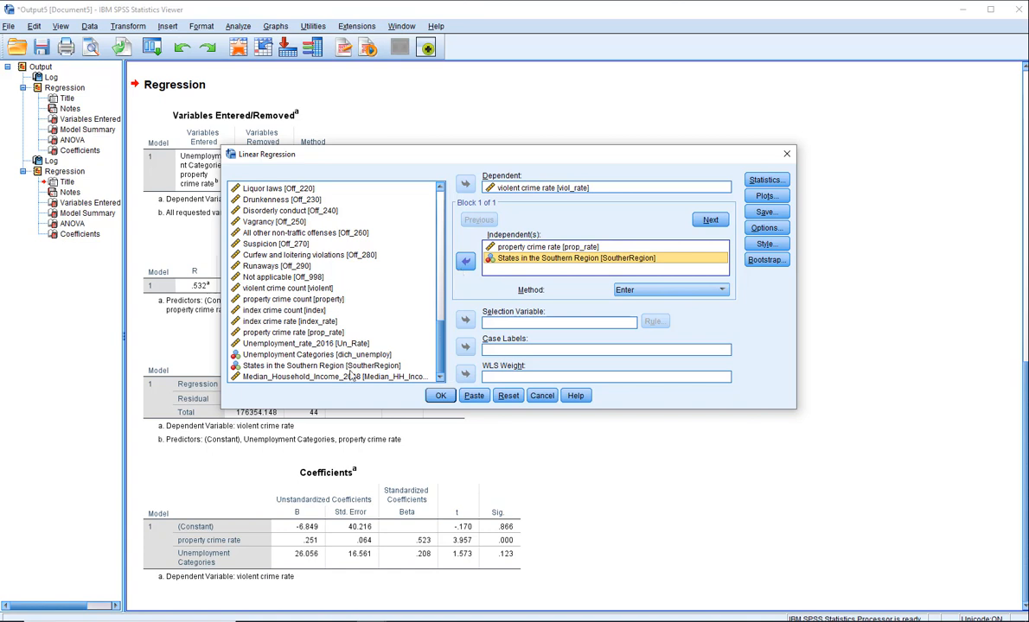
pyautogui.click(438, 397)
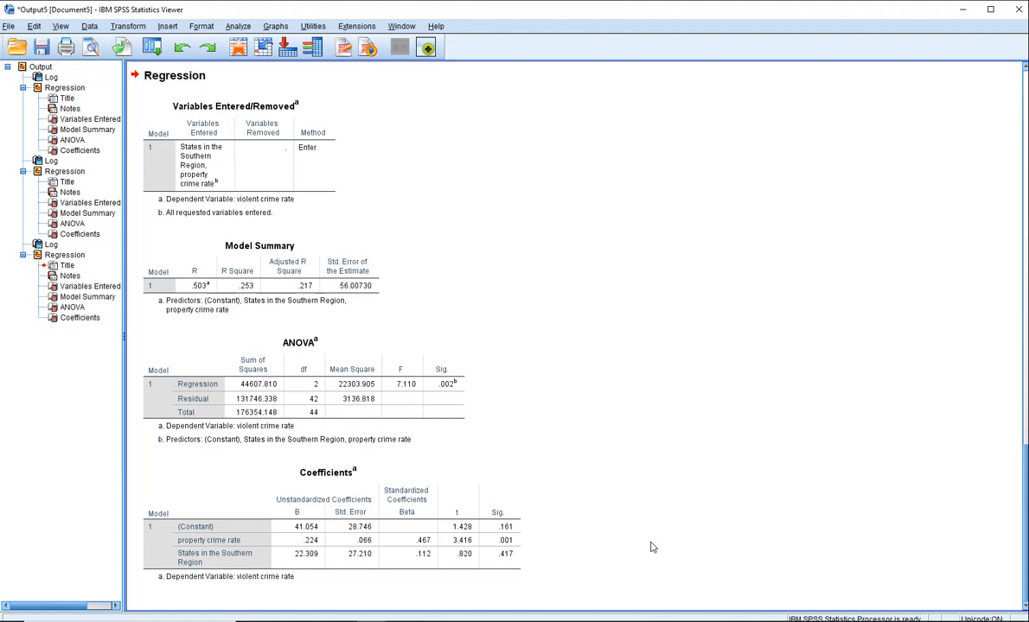
# Reopen the linear regression setup and remove violent crime rate [viol_rate] as the dependent variable
pyautogui.click(241, 29)
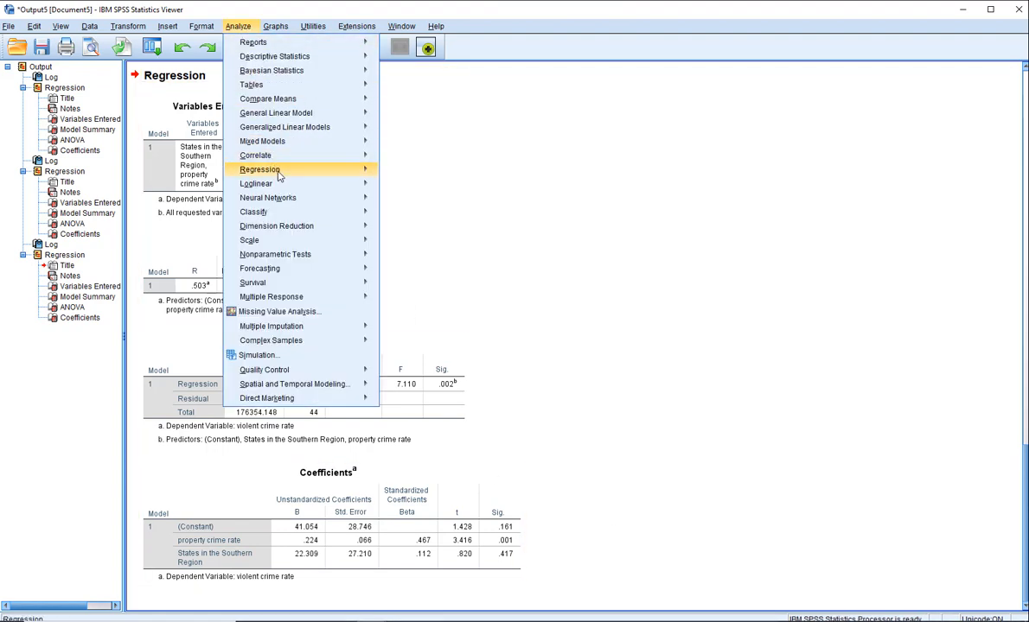
pyautogui.moveTo(286, 169)
pyautogui.click(406, 187)
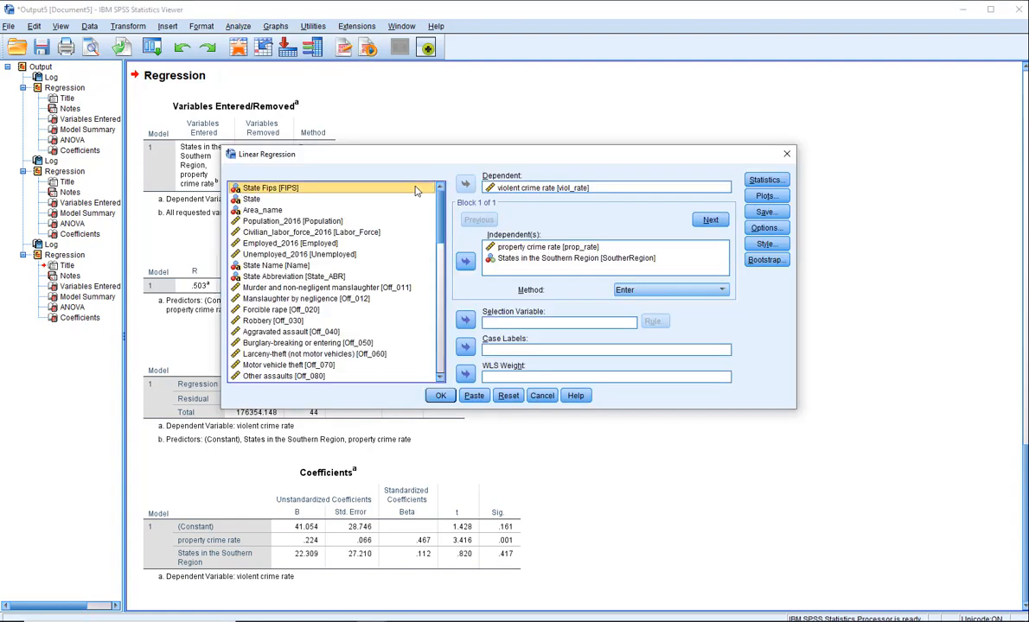
pyautogui.click(467, 187)
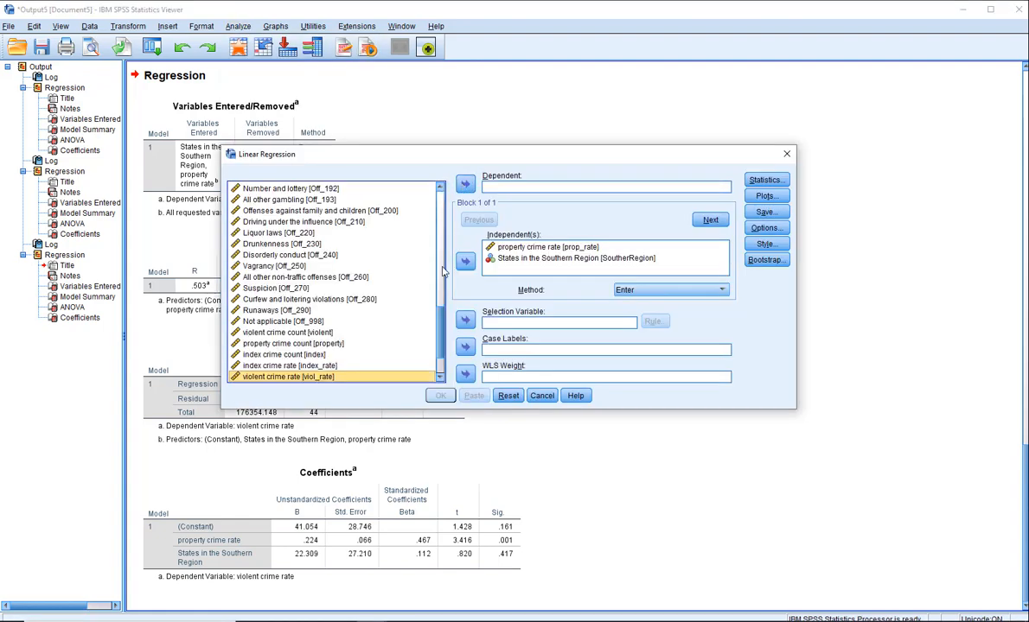
# Try to set property crime rate [prop_rate] as the dependent variable while it is still an independent variable
pyautogui.scroll(-2, 441, 354)
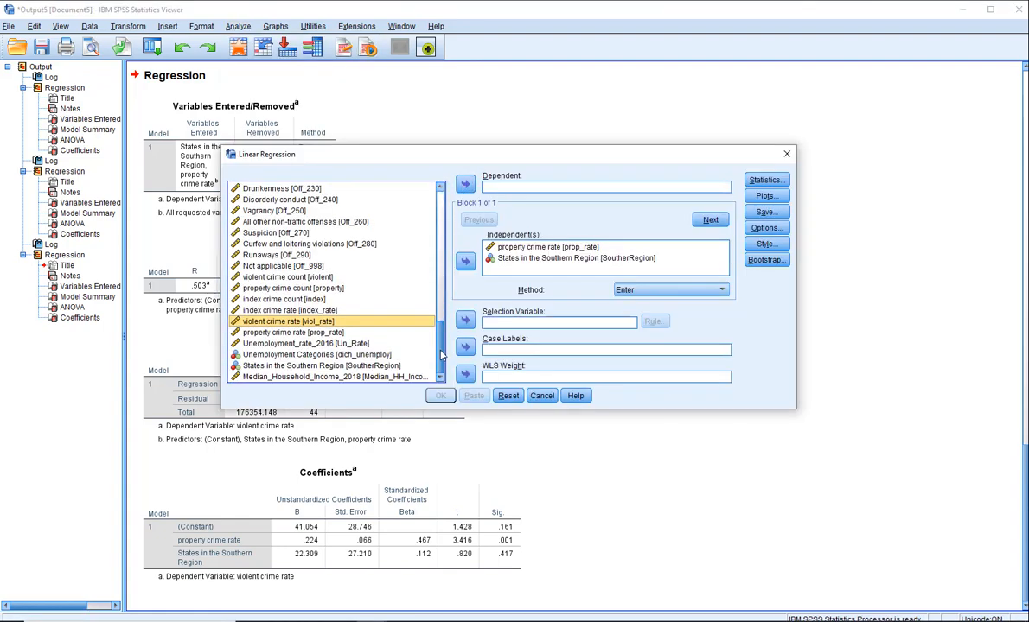
pyautogui.click(285, 332)
pyautogui.click(463, 184)
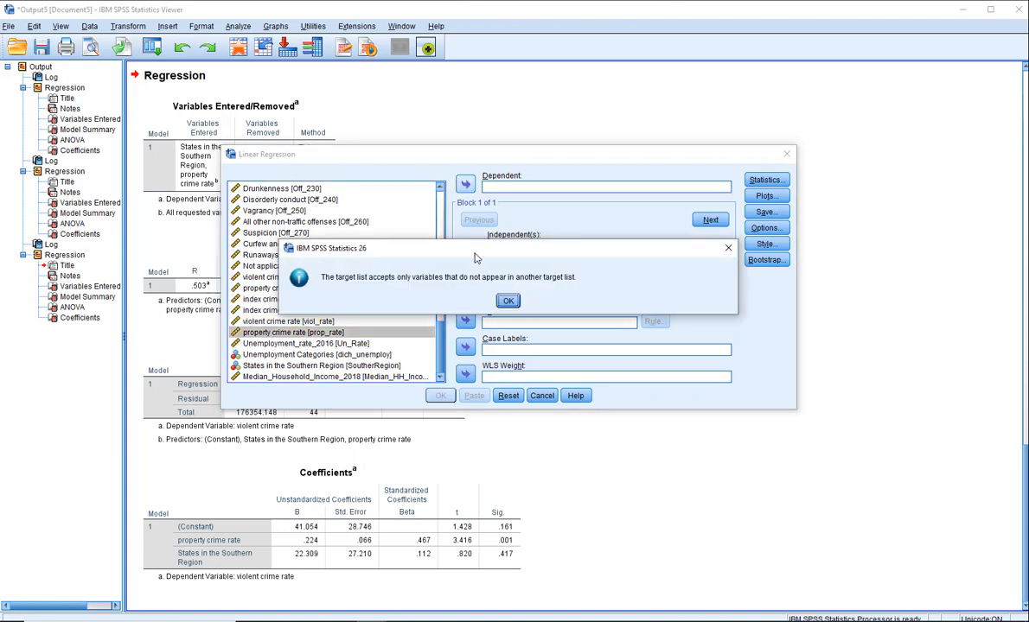
pyautogui.press('Return')
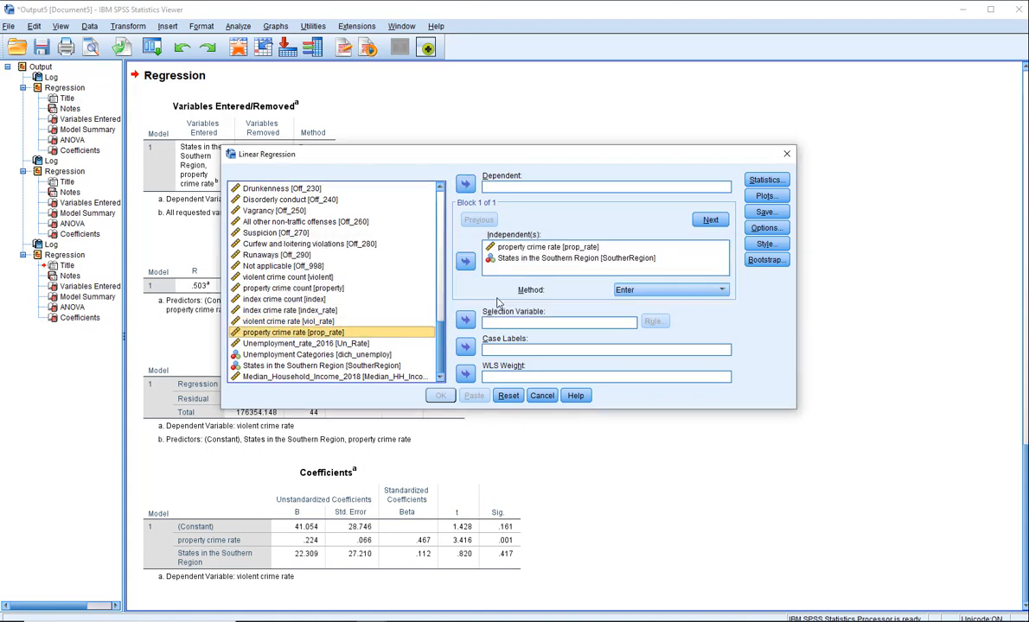
# Remove property crime rate [prop_rate] from the independent variables and make it the dependent variable
pyautogui.click(508, 249)
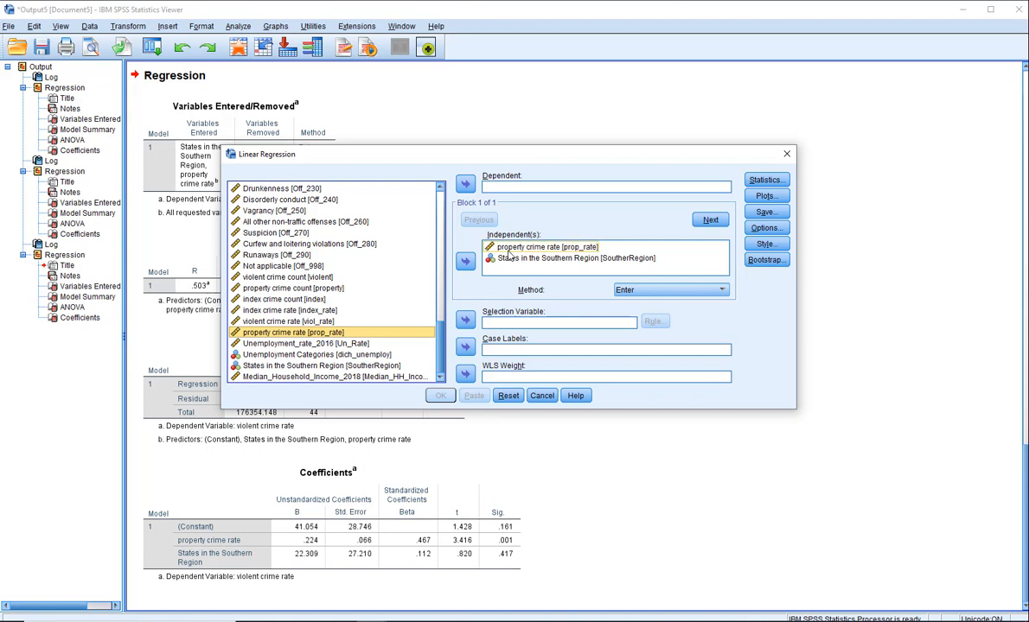
pyautogui.click(465, 260)
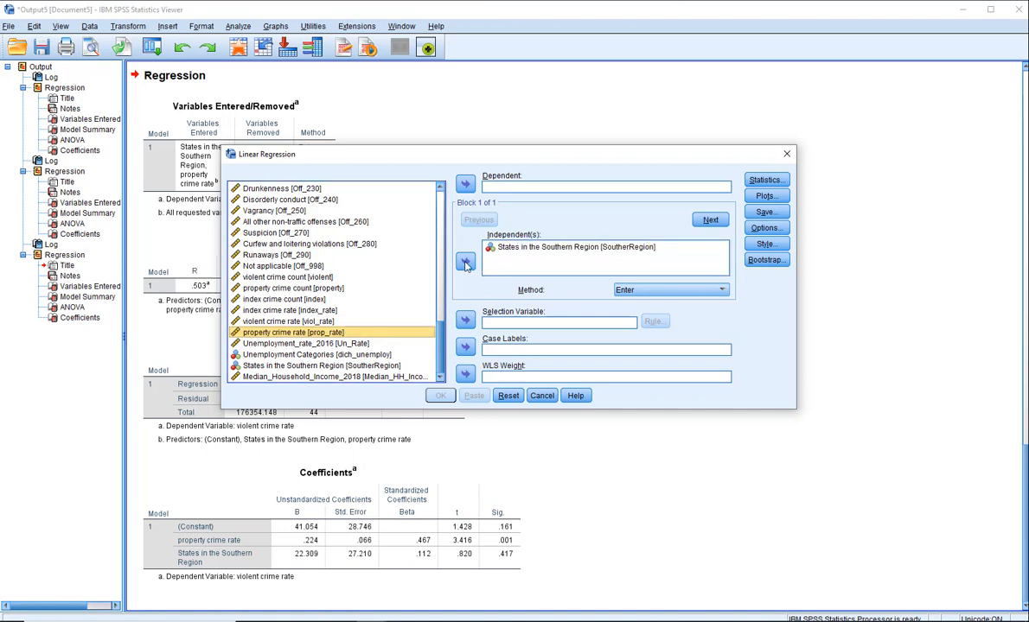
pyautogui.click(464, 185)
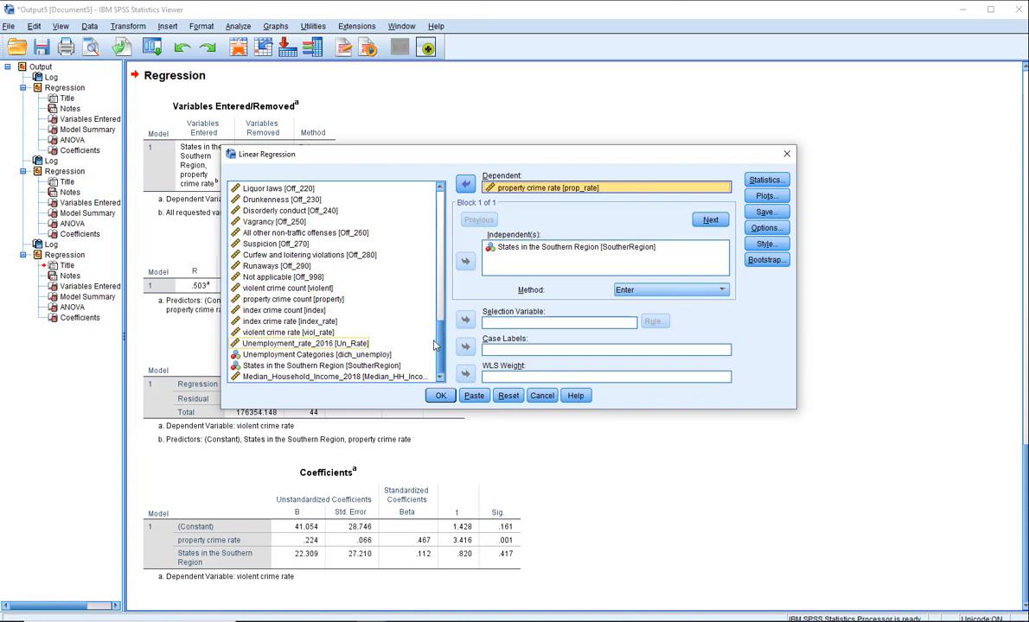
# Add Unemployment_rate_2016 [Un_Rate] to the independent variables alongside States in the Southern Region and run the regression on property crime rate
pyautogui.click(337, 346)
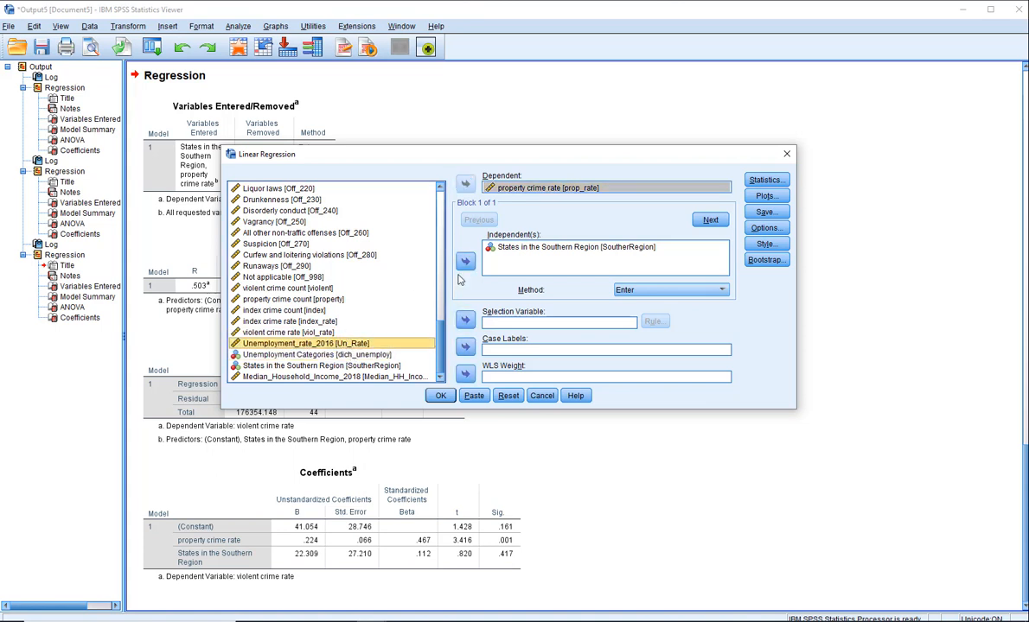
pyautogui.click(465, 263)
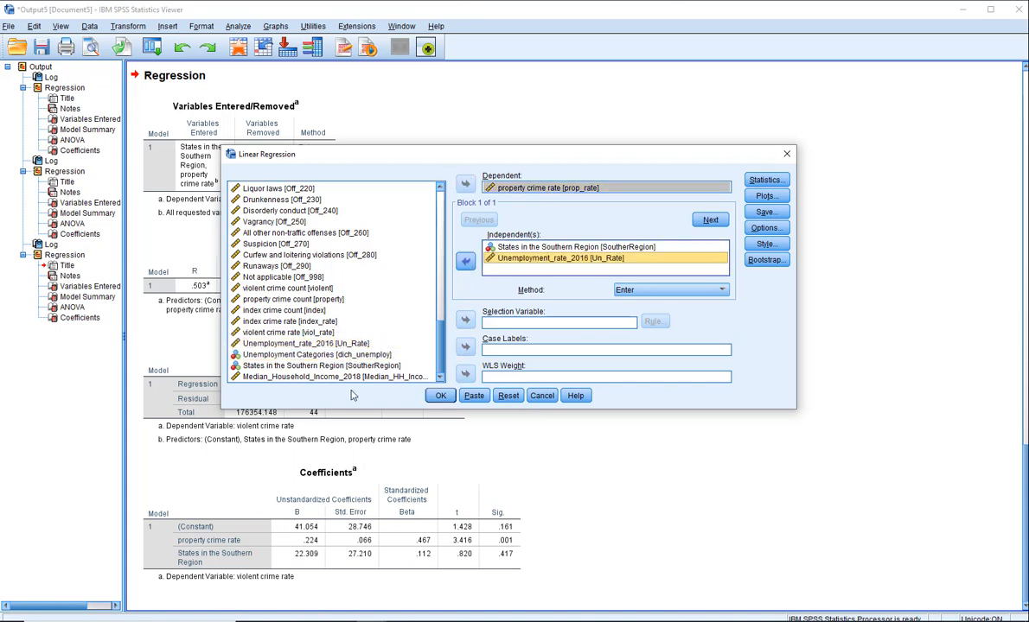
pyautogui.click(439, 396)
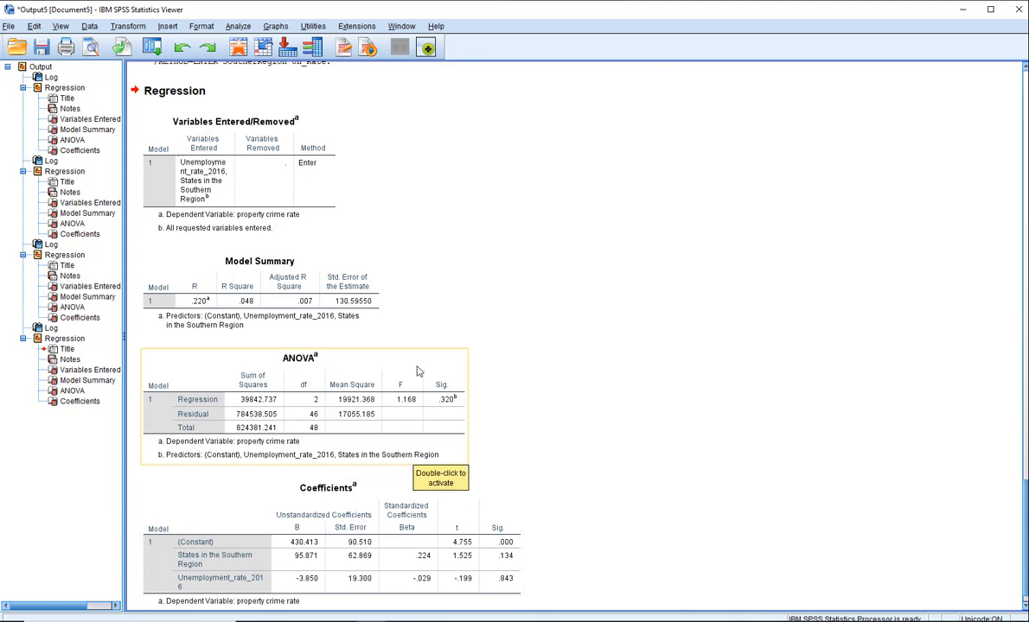
# Reopen the linear regression setup and remove States in the Southern Region and Unemployment_rate_2016 from the independent variables
pyautogui.click(238, 27)
pyautogui.moveTo(294, 167)
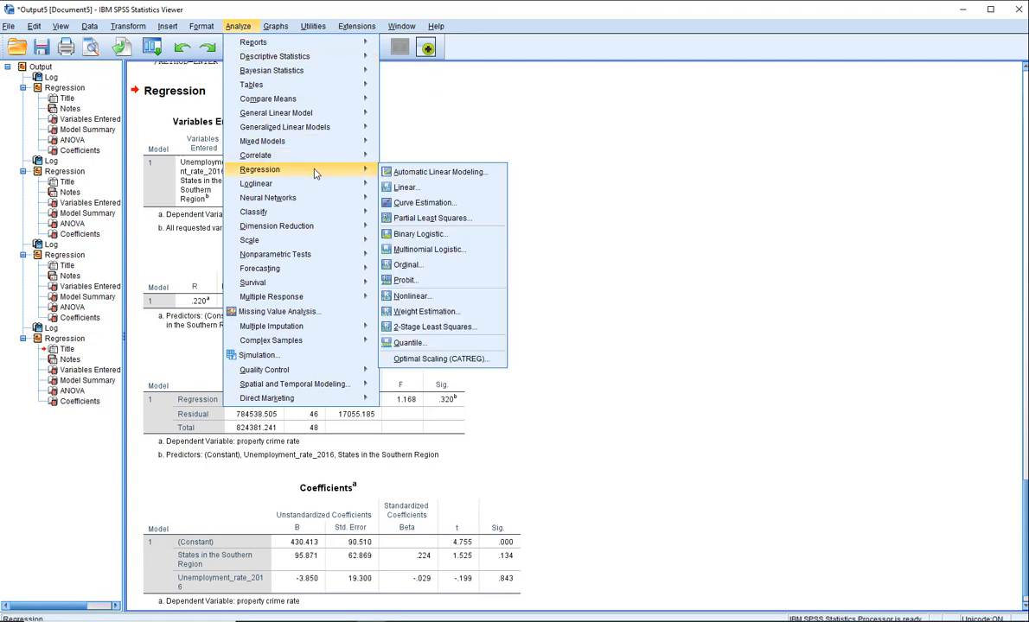
pyautogui.click(413, 190)
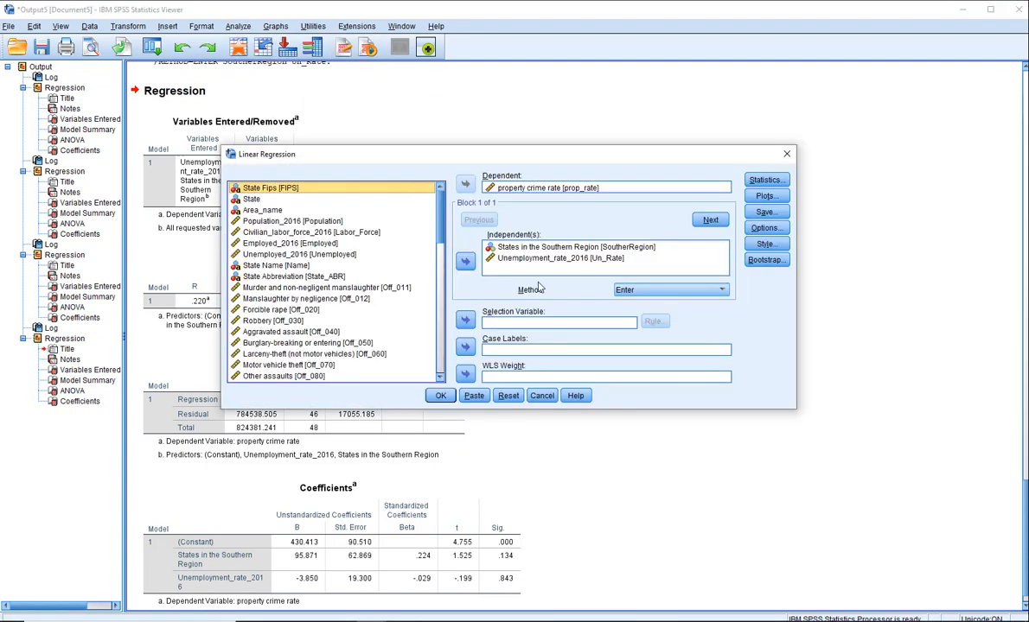
pyautogui.click(533, 259)
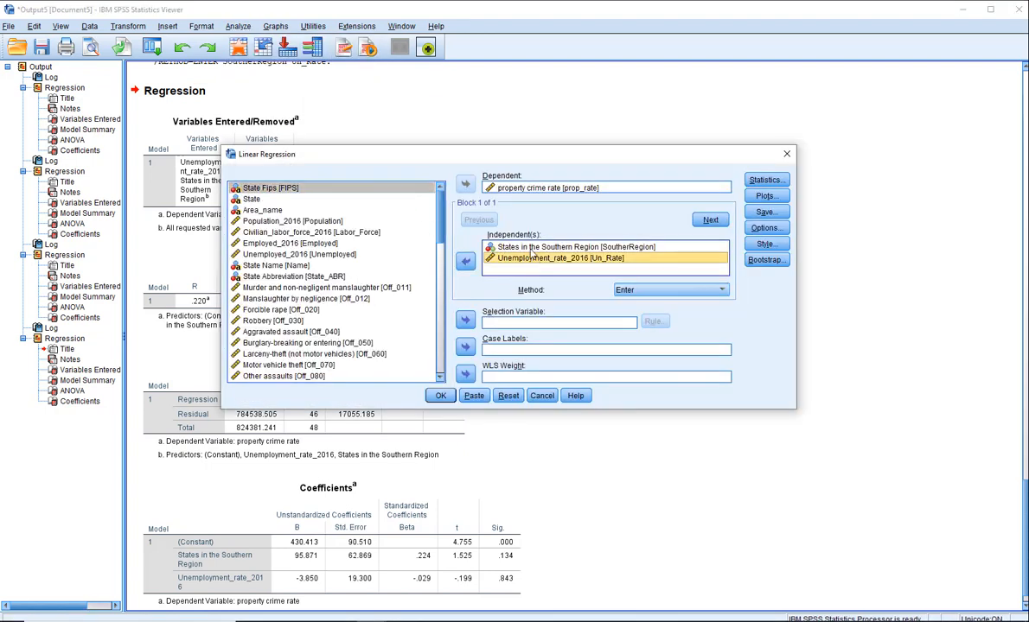
pyautogui.keyDown('shift'); pyautogui.click(529, 248); pyautogui.keyUp('shift')
pyautogui.click(465, 261)
# Add Median_Household_Income_2018 [Median_HH_Income] as an independent variable for property crime rate
pyautogui.moveTo(441, 339); pyautogui.dragTo(441, 355)
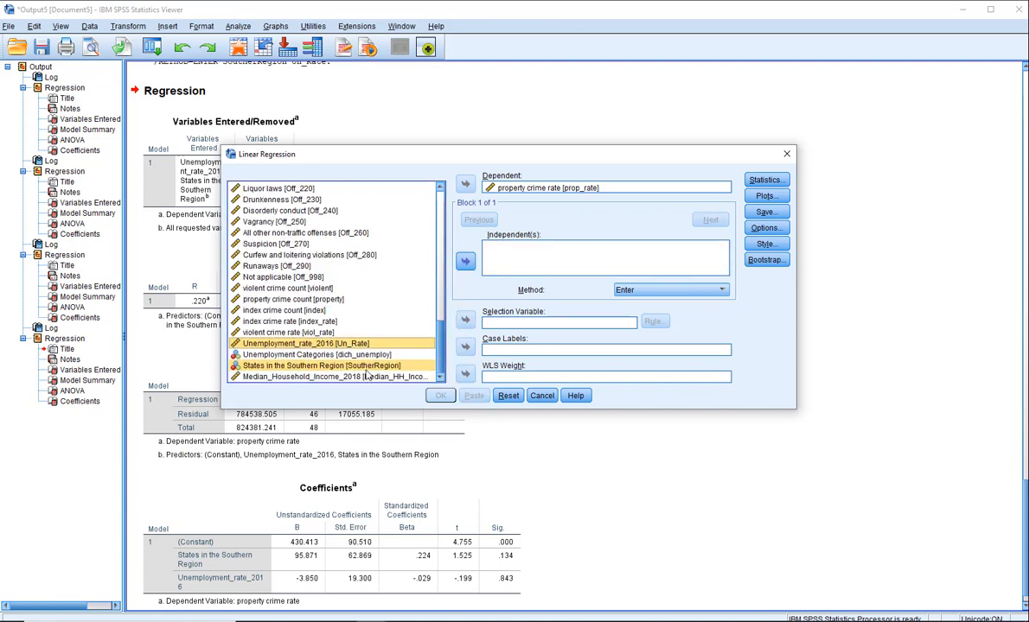
pyautogui.click(332, 376)
pyautogui.click(465, 261)
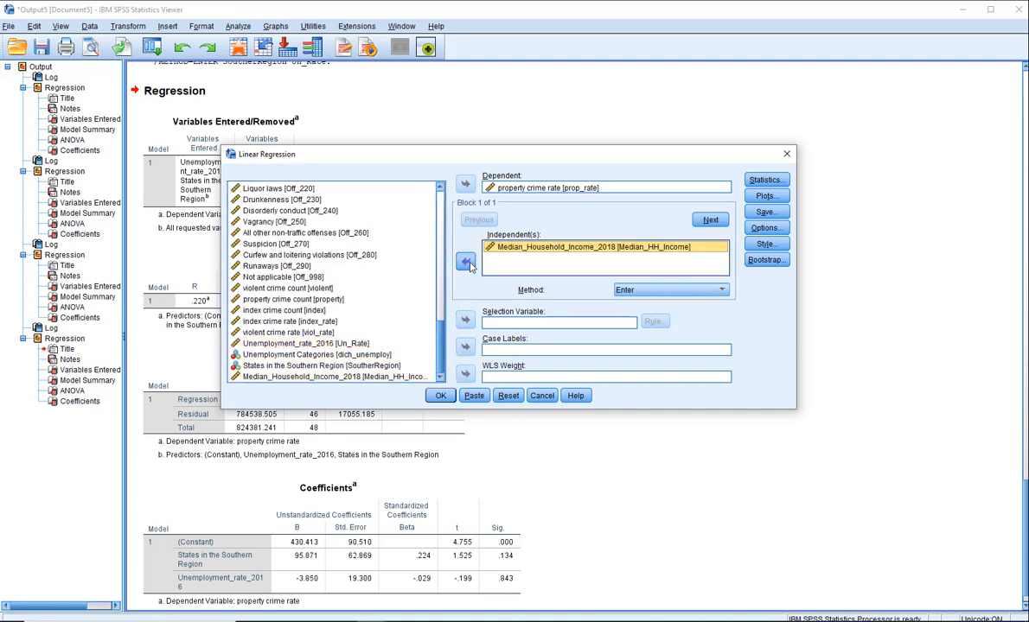
# Add Unemployment Categories [dich_unemploy] as a second independent variable and run the regression on property crime rate
pyautogui.click(343, 354)
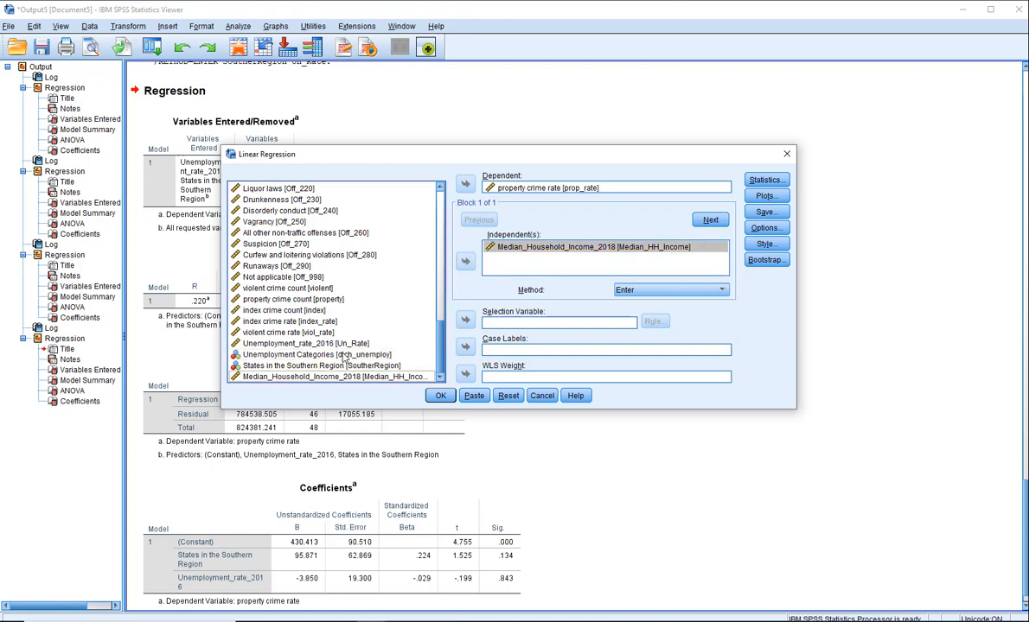
pyautogui.click(465, 261)
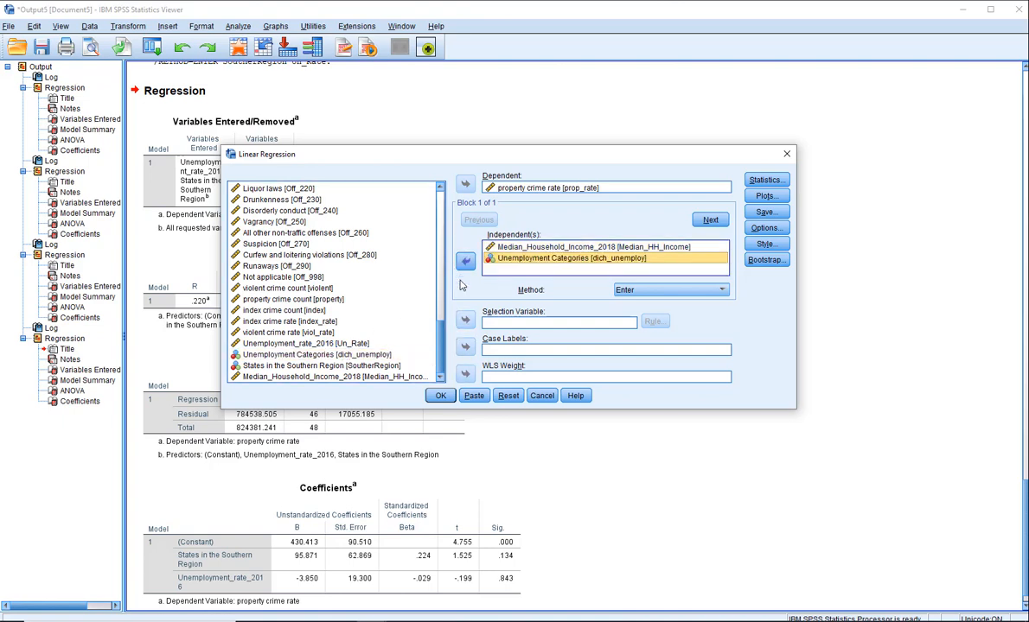
pyautogui.click(439, 395)
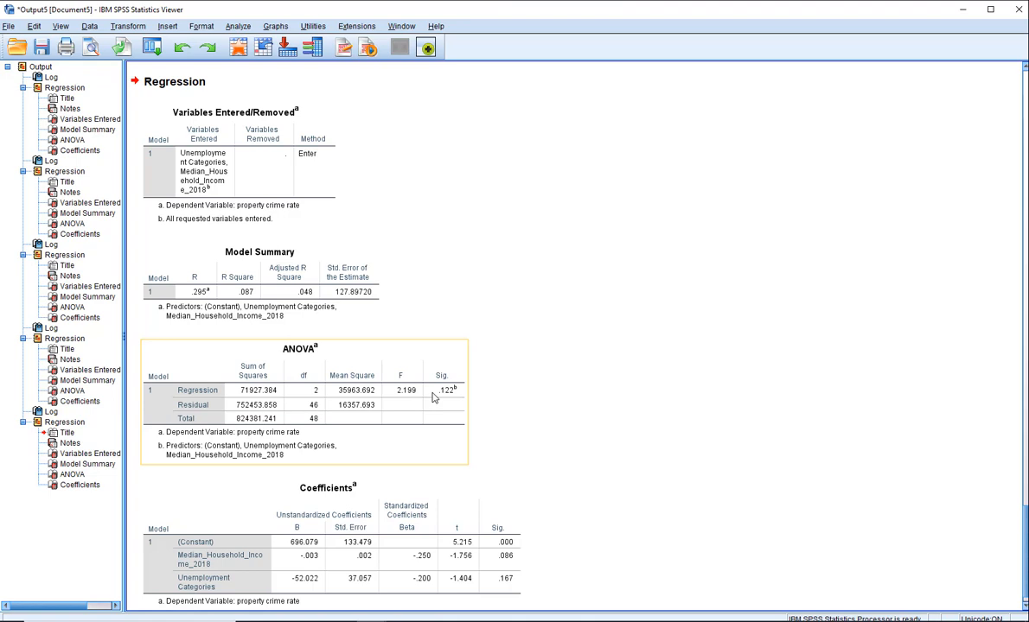
# Reopen the linear regression setup and remove Median_Household_Income_2018 and Unemployment Categories from the independent variables
pyautogui.click(238, 27)
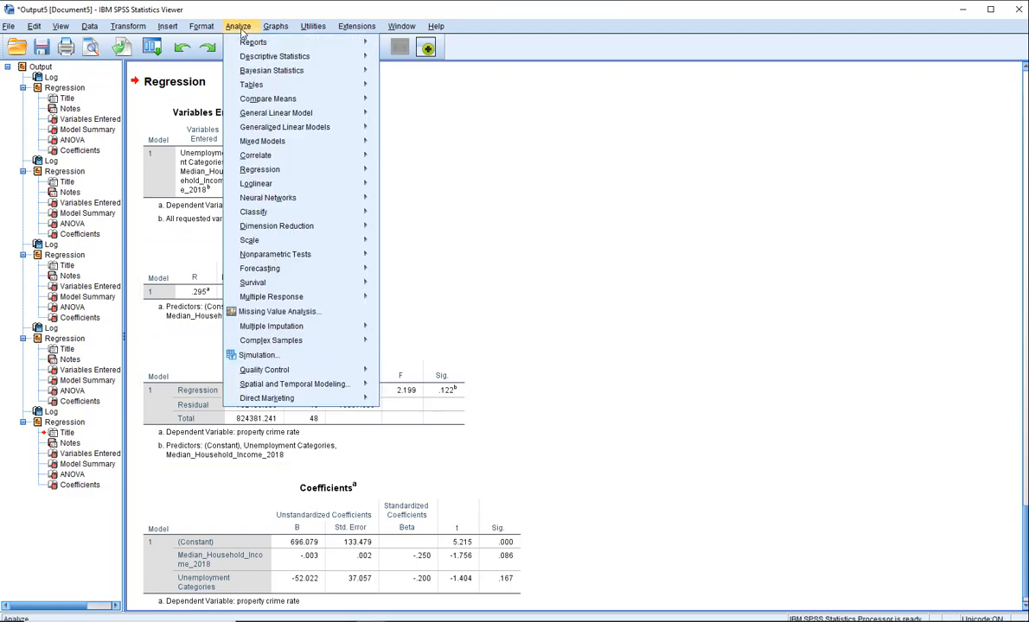
pyautogui.moveTo(285, 169)
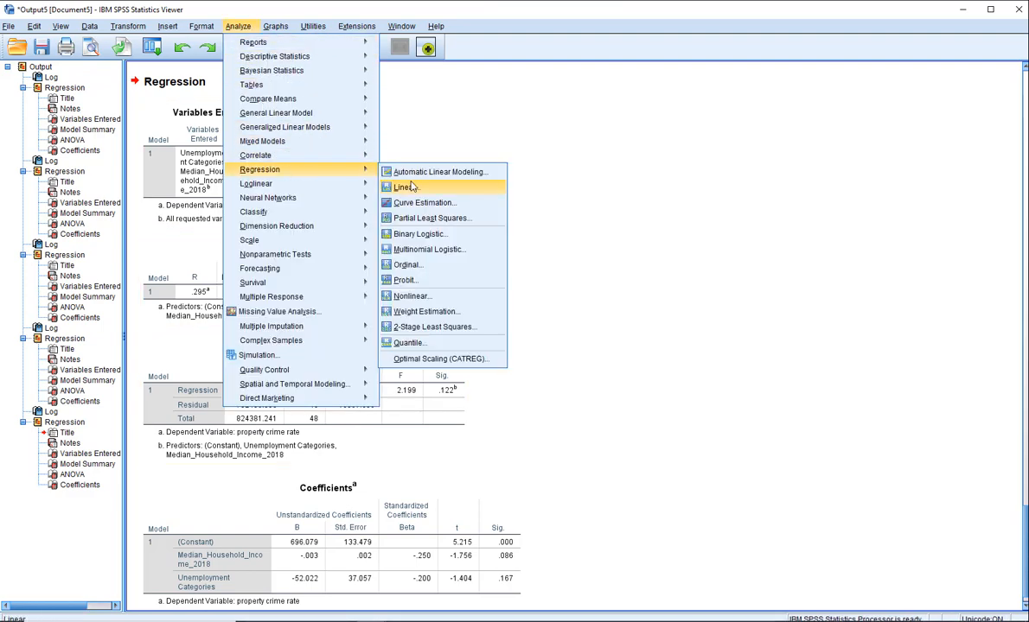
pyautogui.click(408, 187)
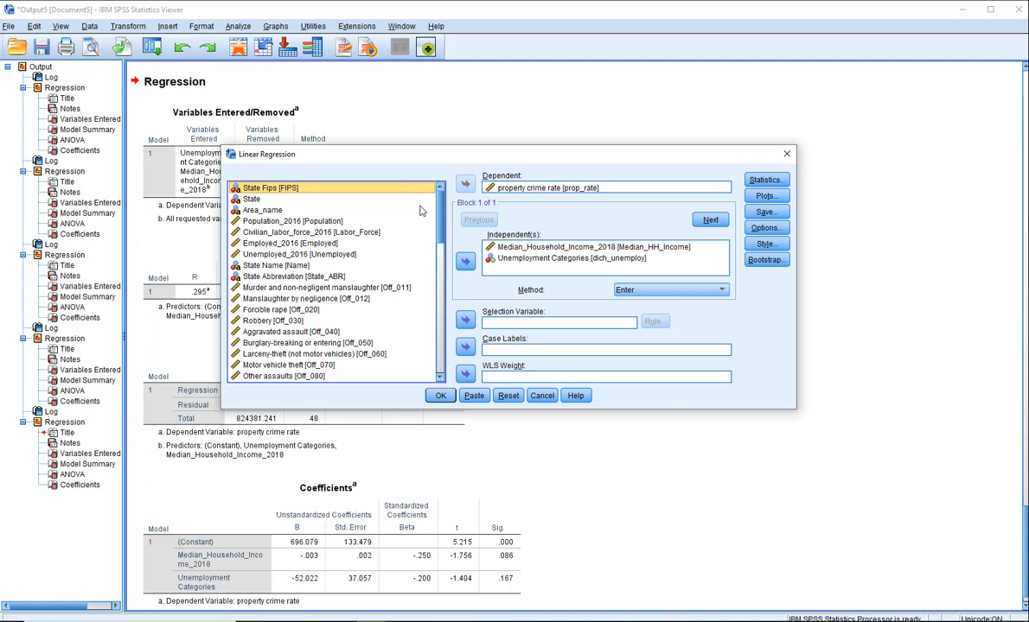
pyautogui.click(524, 249)
pyautogui.keyDown('shift'); pyautogui.click(525, 258); pyautogui.keyUp('shift')
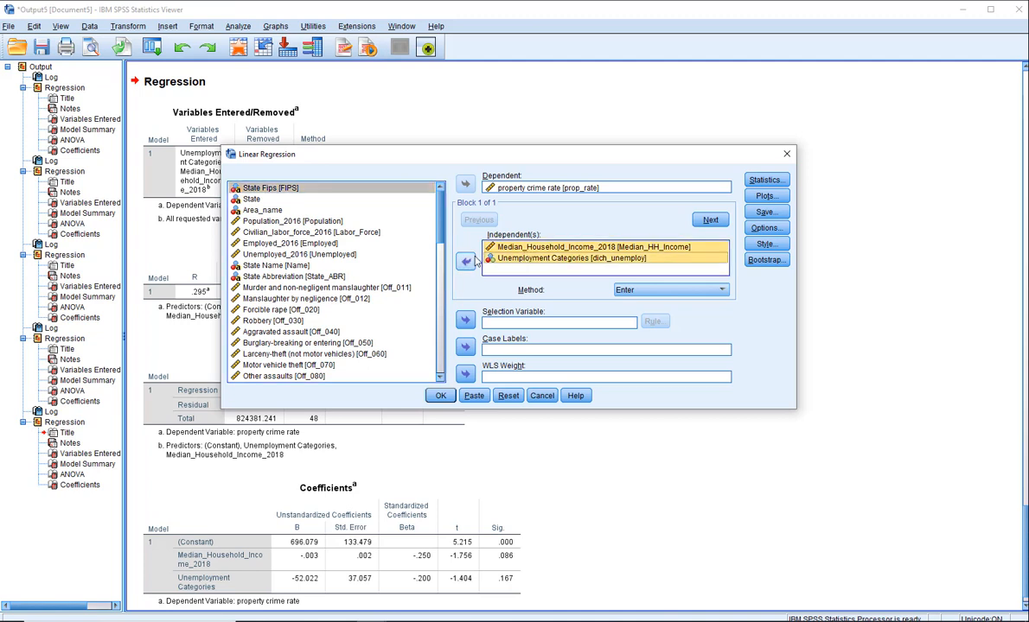
pyautogui.click(466, 262)
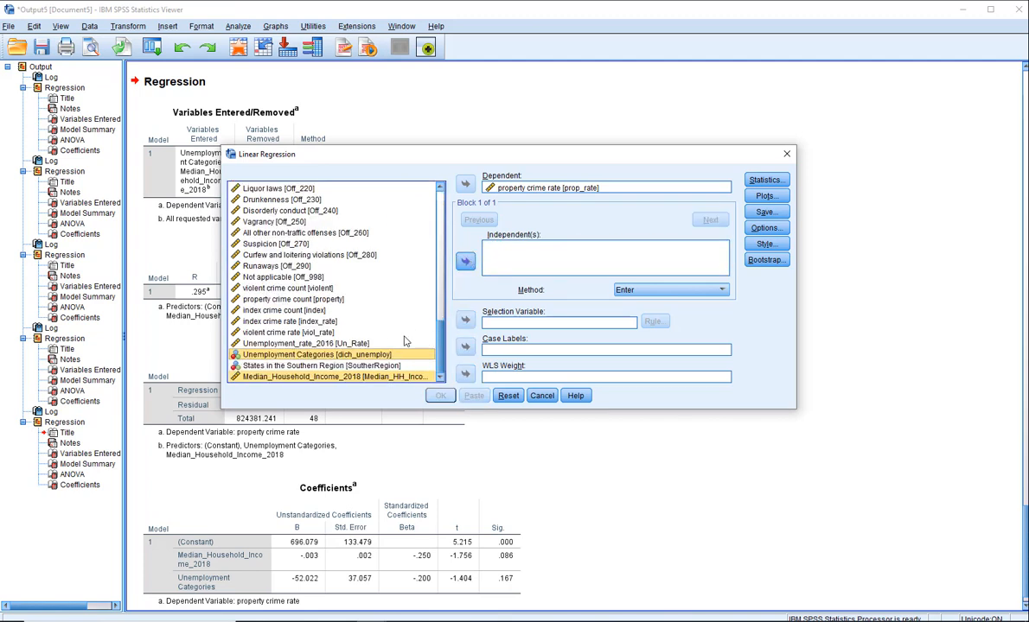
# Add violent crime rate [viol_rate] and States in the Southern Region [SoutherRegion] as independent variables and run the regression on property crime rate
pyautogui.click(309, 334)
pyautogui.click(465, 261)
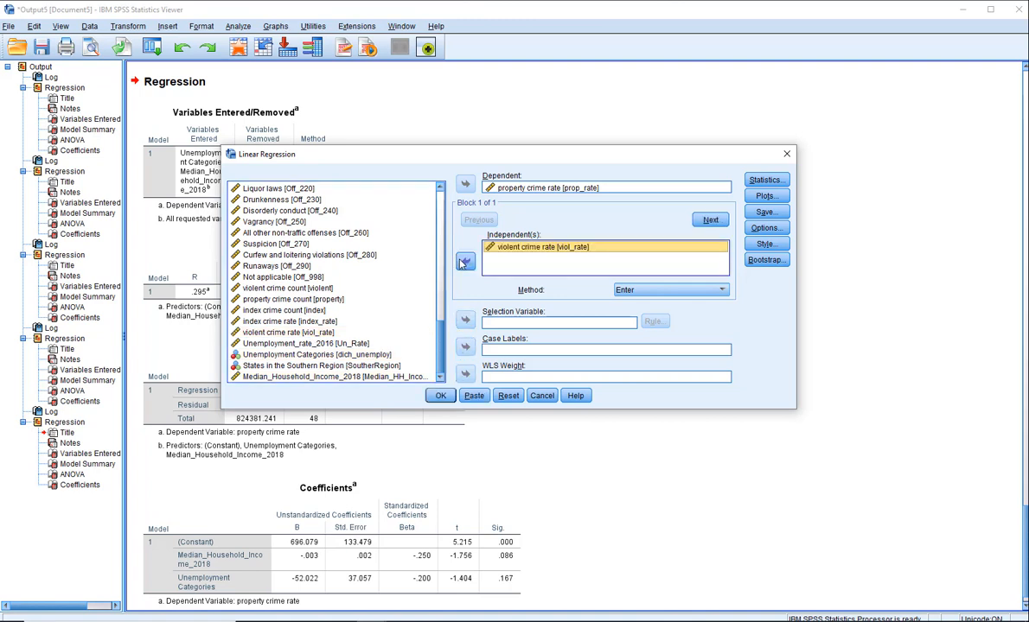
pyautogui.click(346, 367)
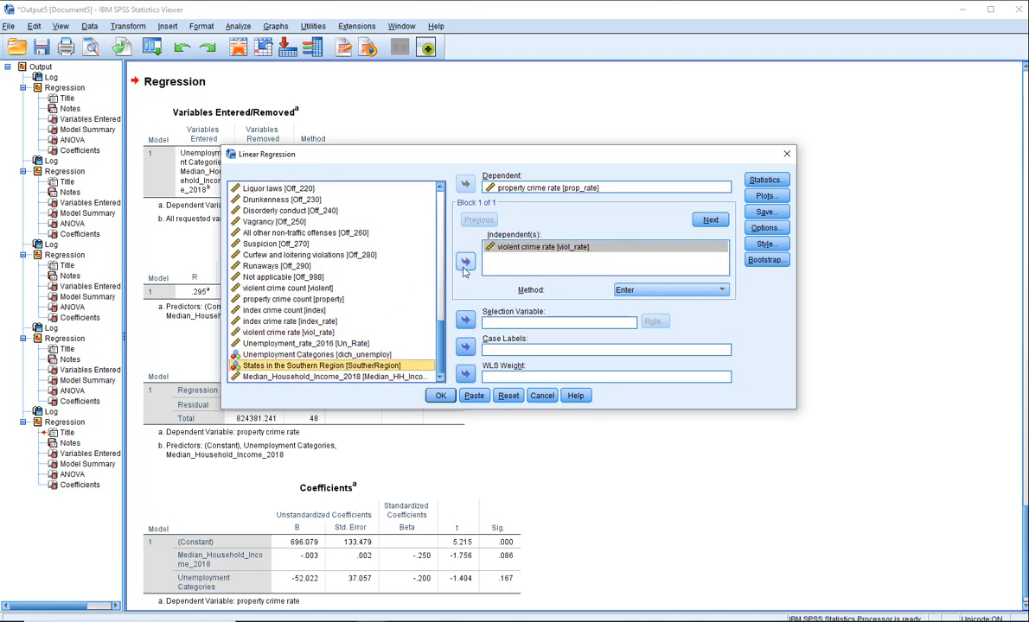
pyautogui.click(465, 261)
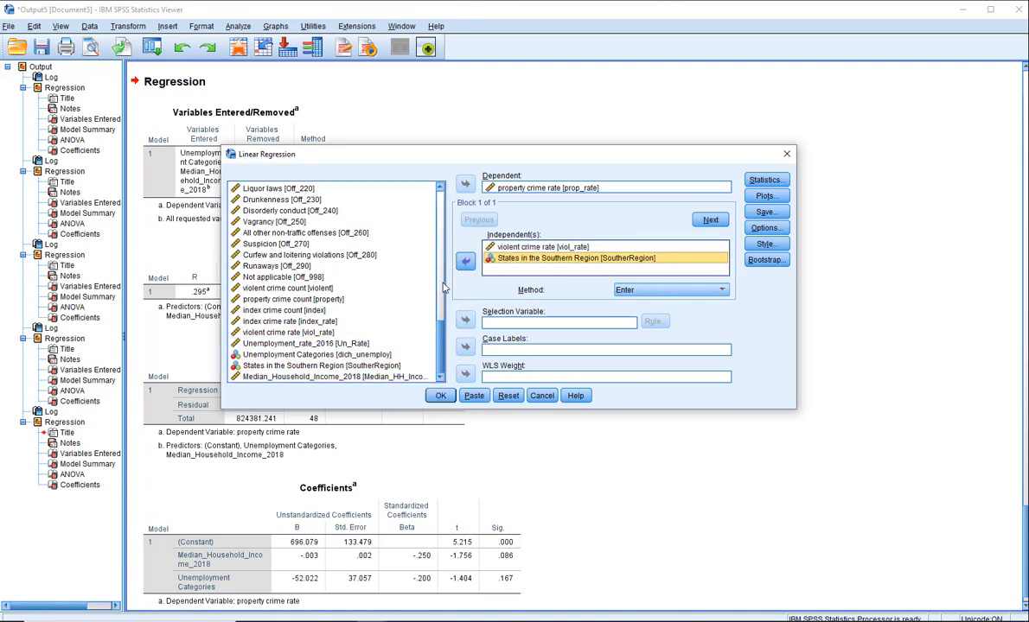
pyautogui.click(440, 396)
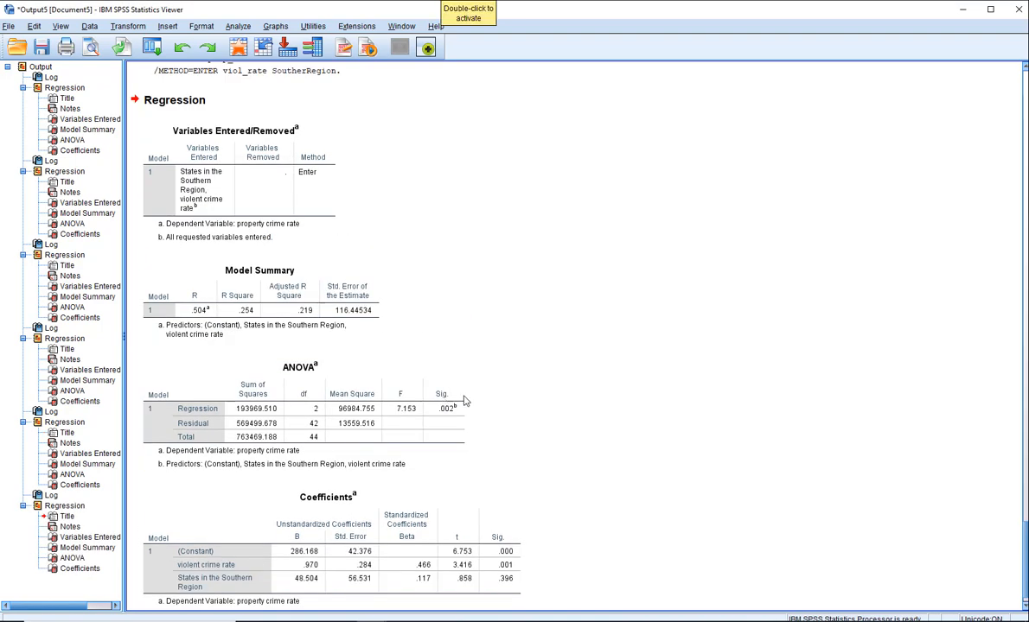
pyautogui.scroll(-1, 953, 519)
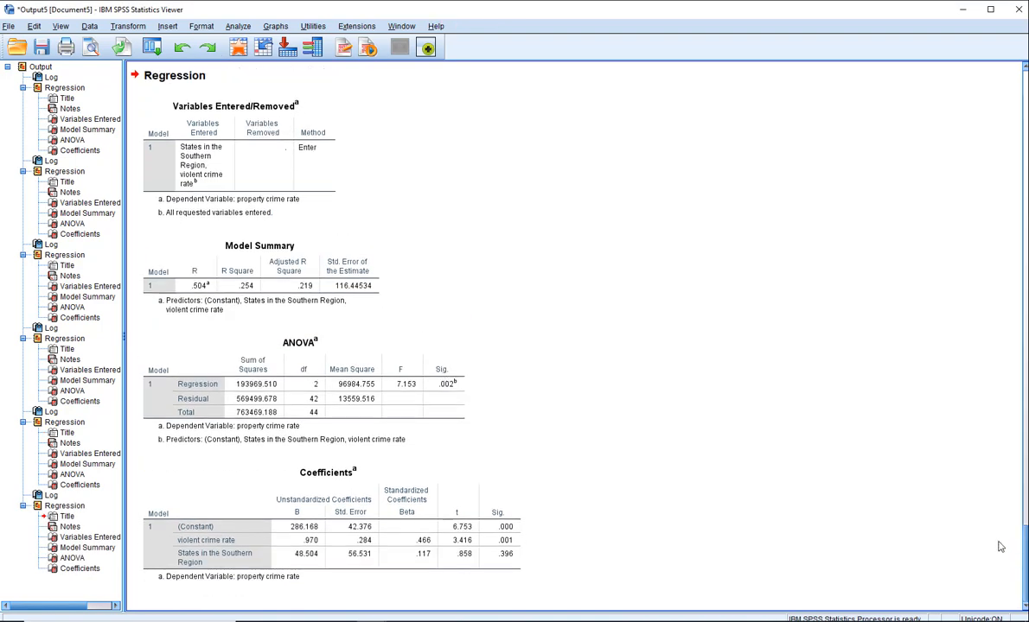